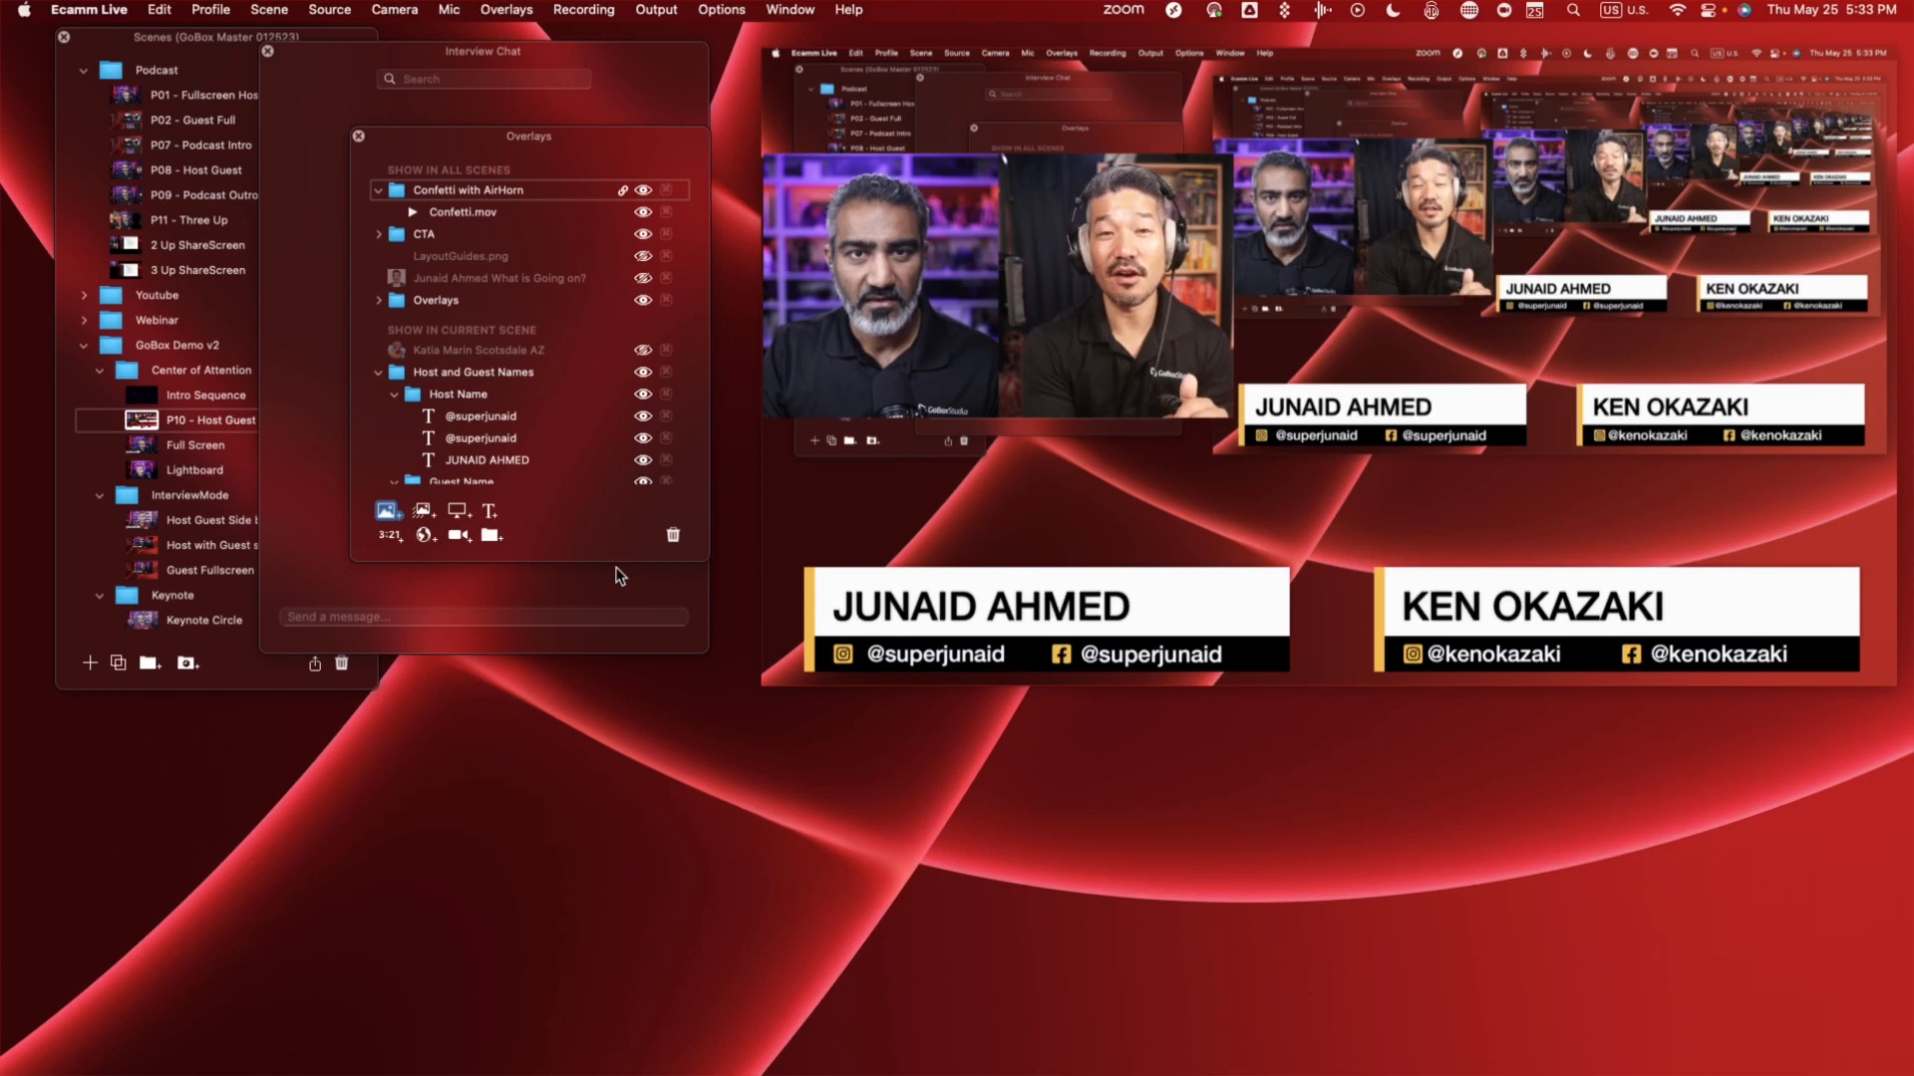
# - Enlarge the Overlays window to show the full overlay list and select the host's name text overlay
pyautogui.moveTo(620, 563); pyautogui.dragTo(624, 777)
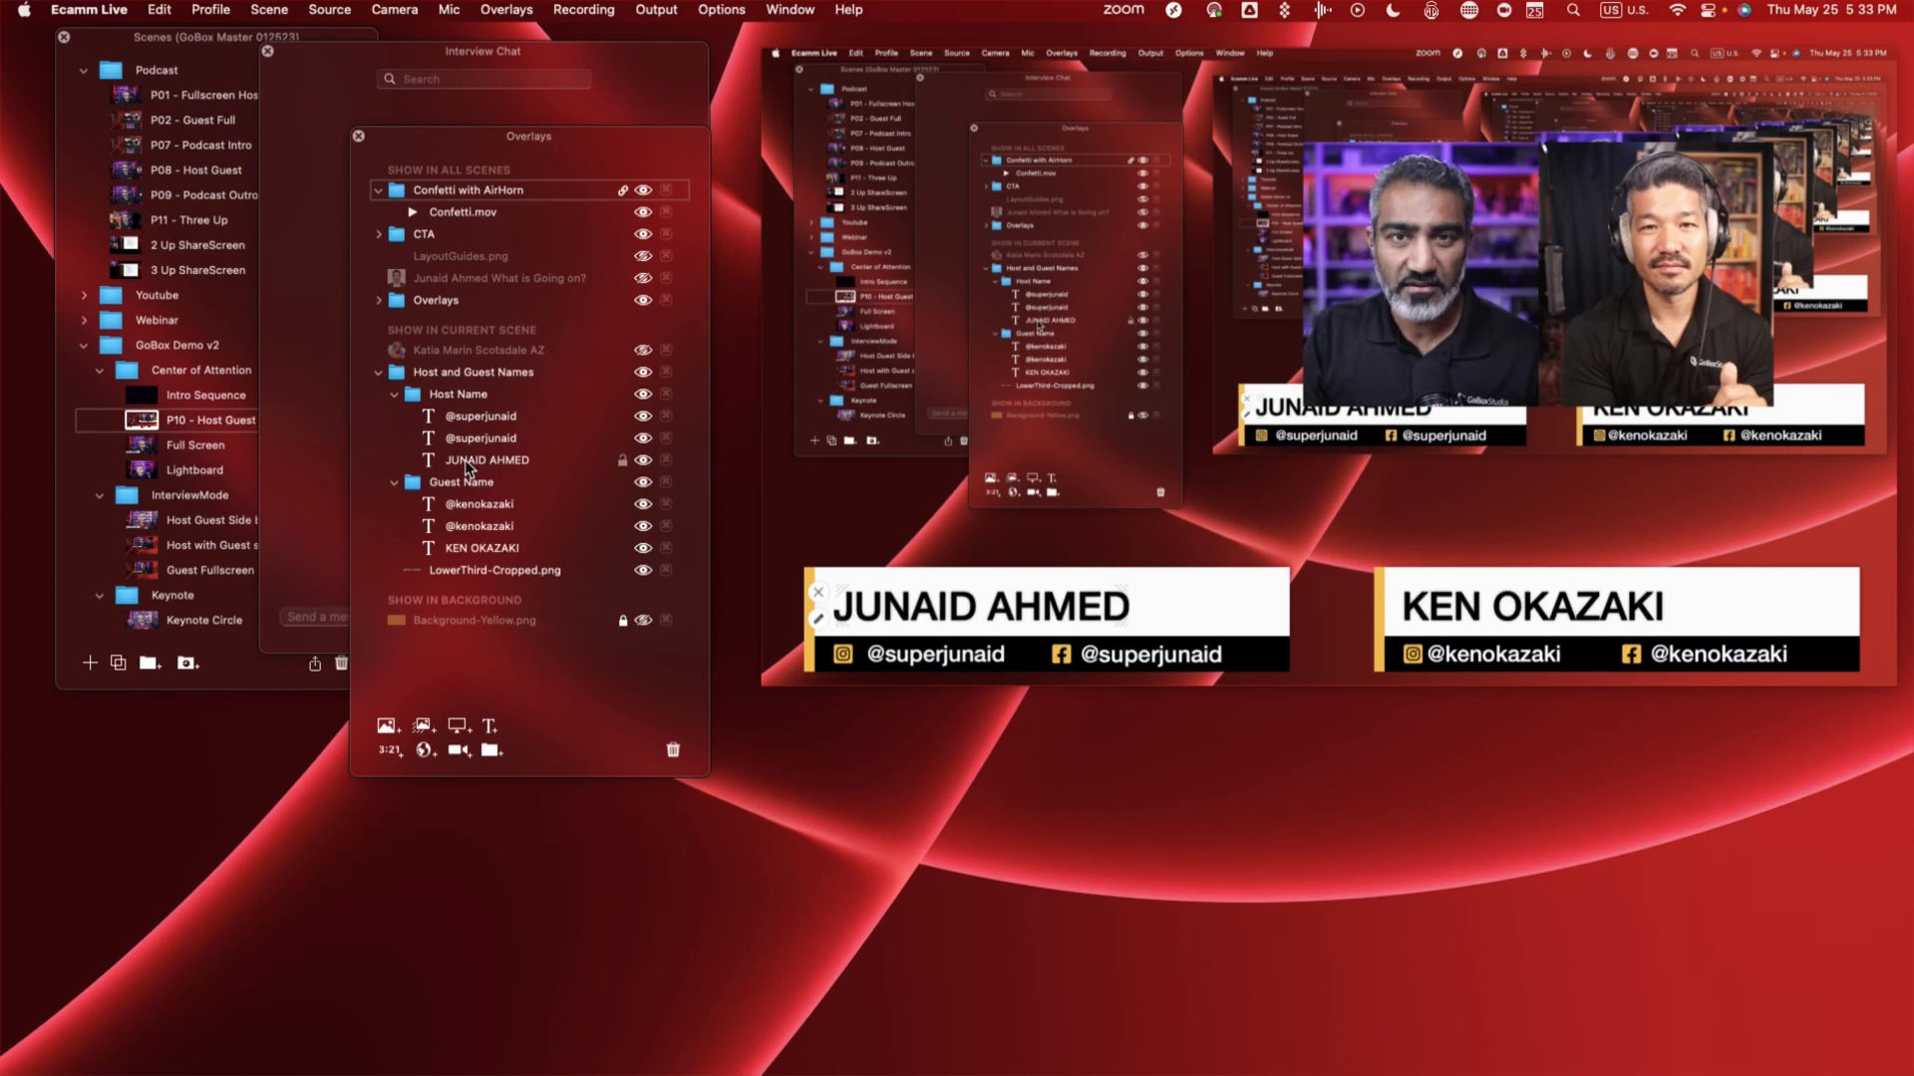
pyautogui.click(826, 606)
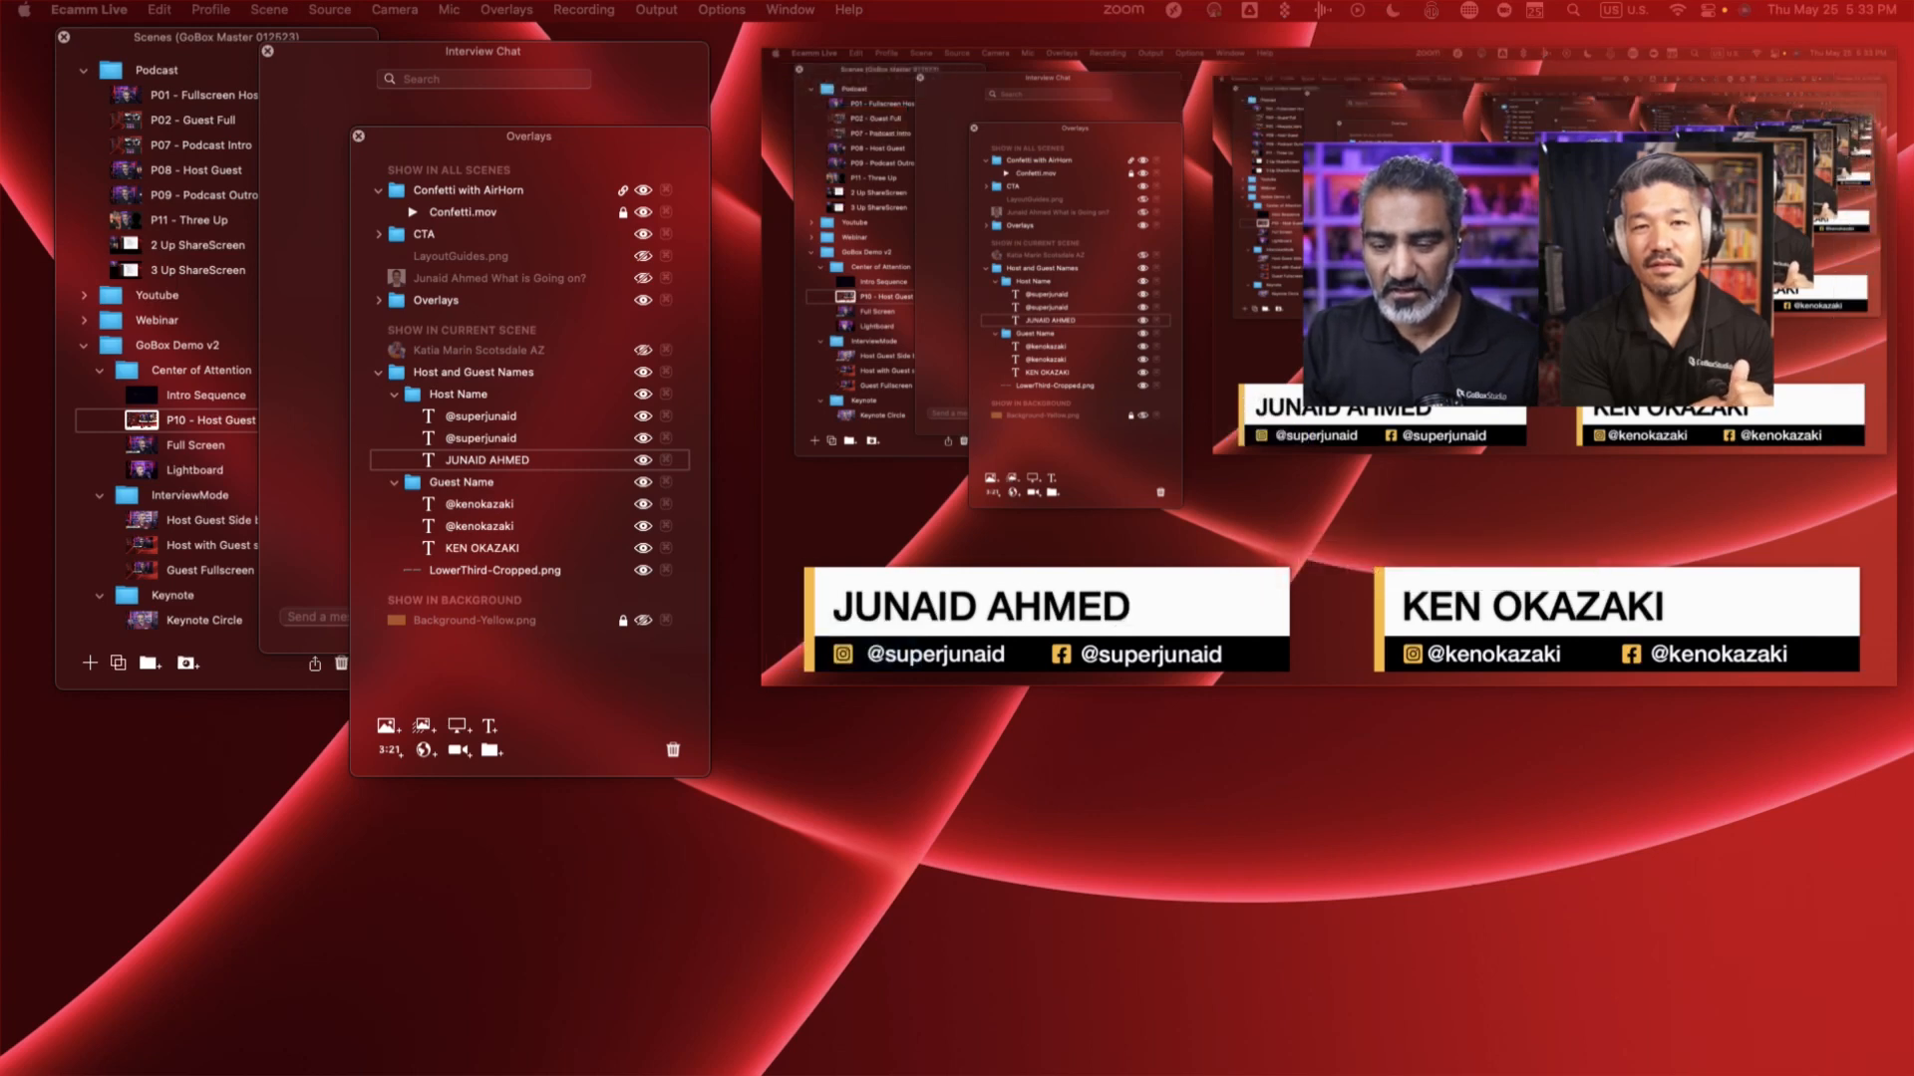
pyautogui.moveTo(1009, 491); pyautogui.dragTo(770, 374)
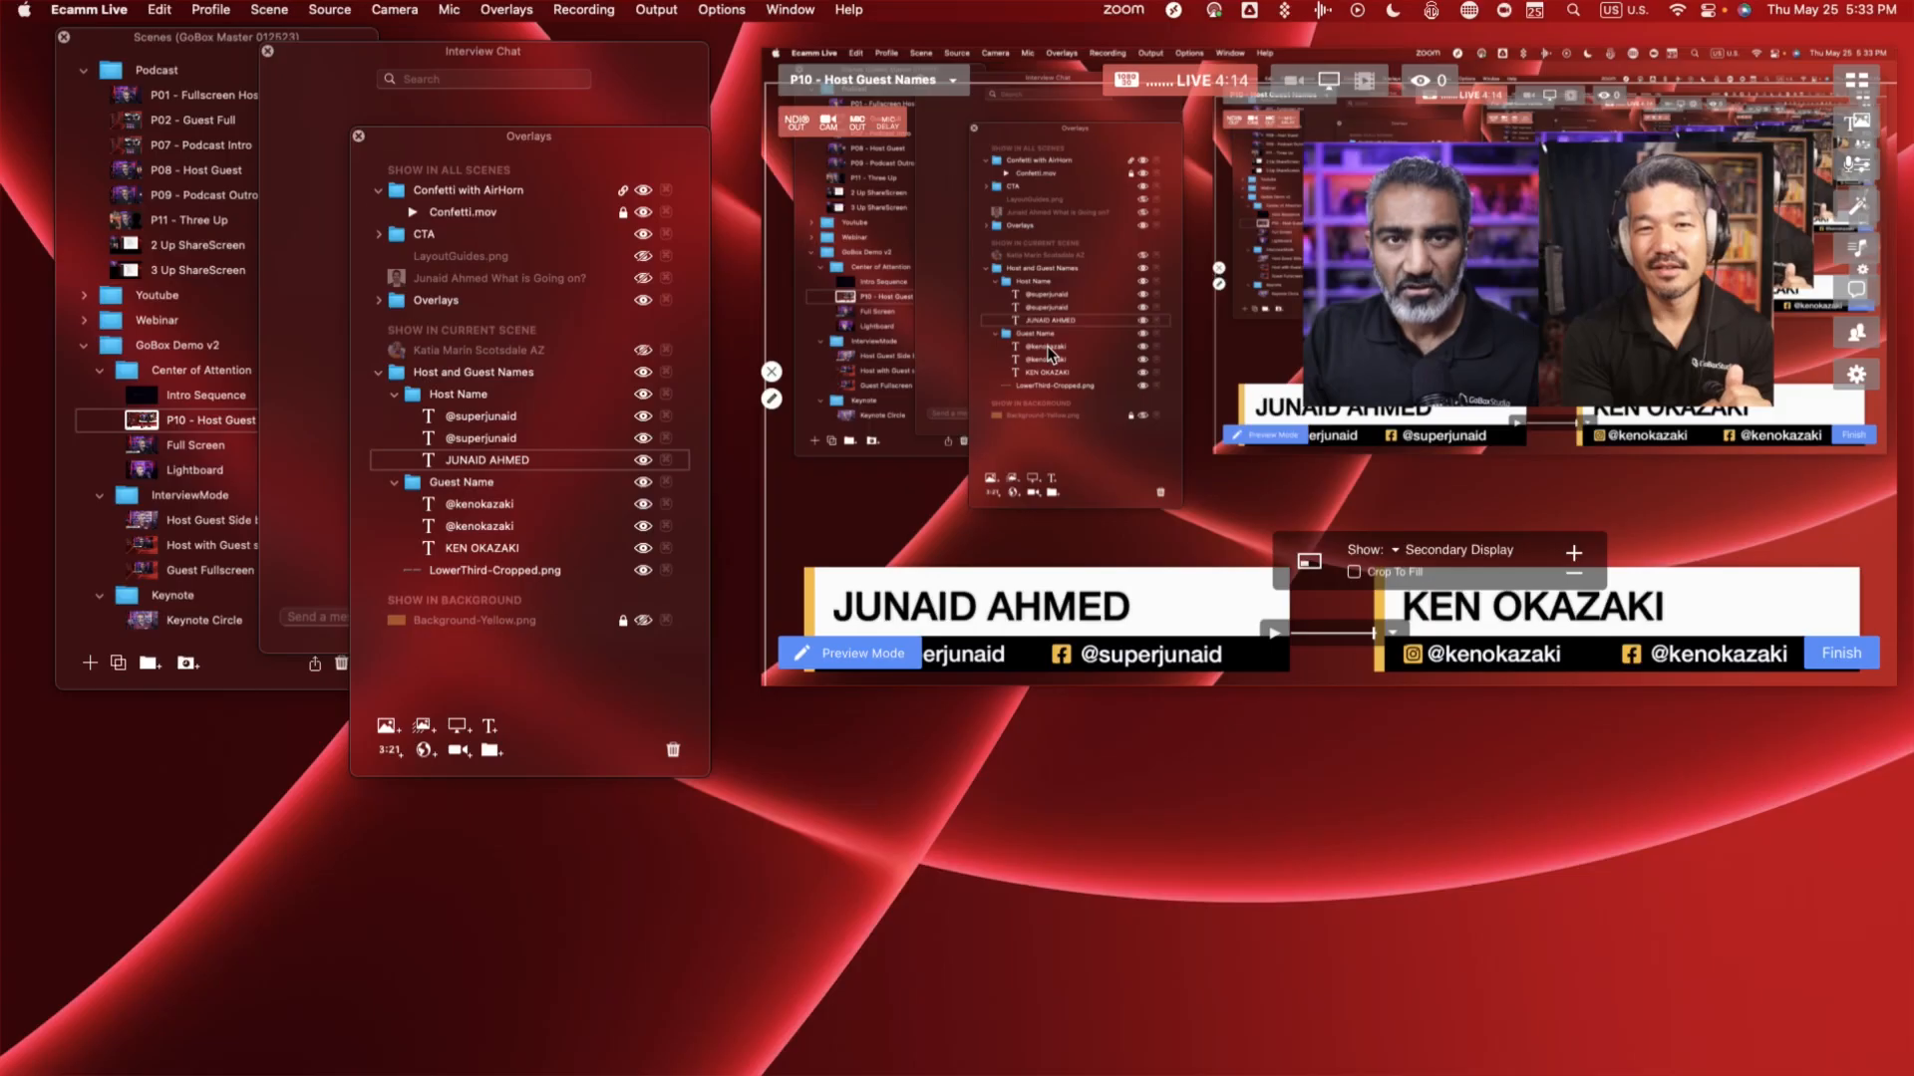
pyautogui.click(1048, 348)
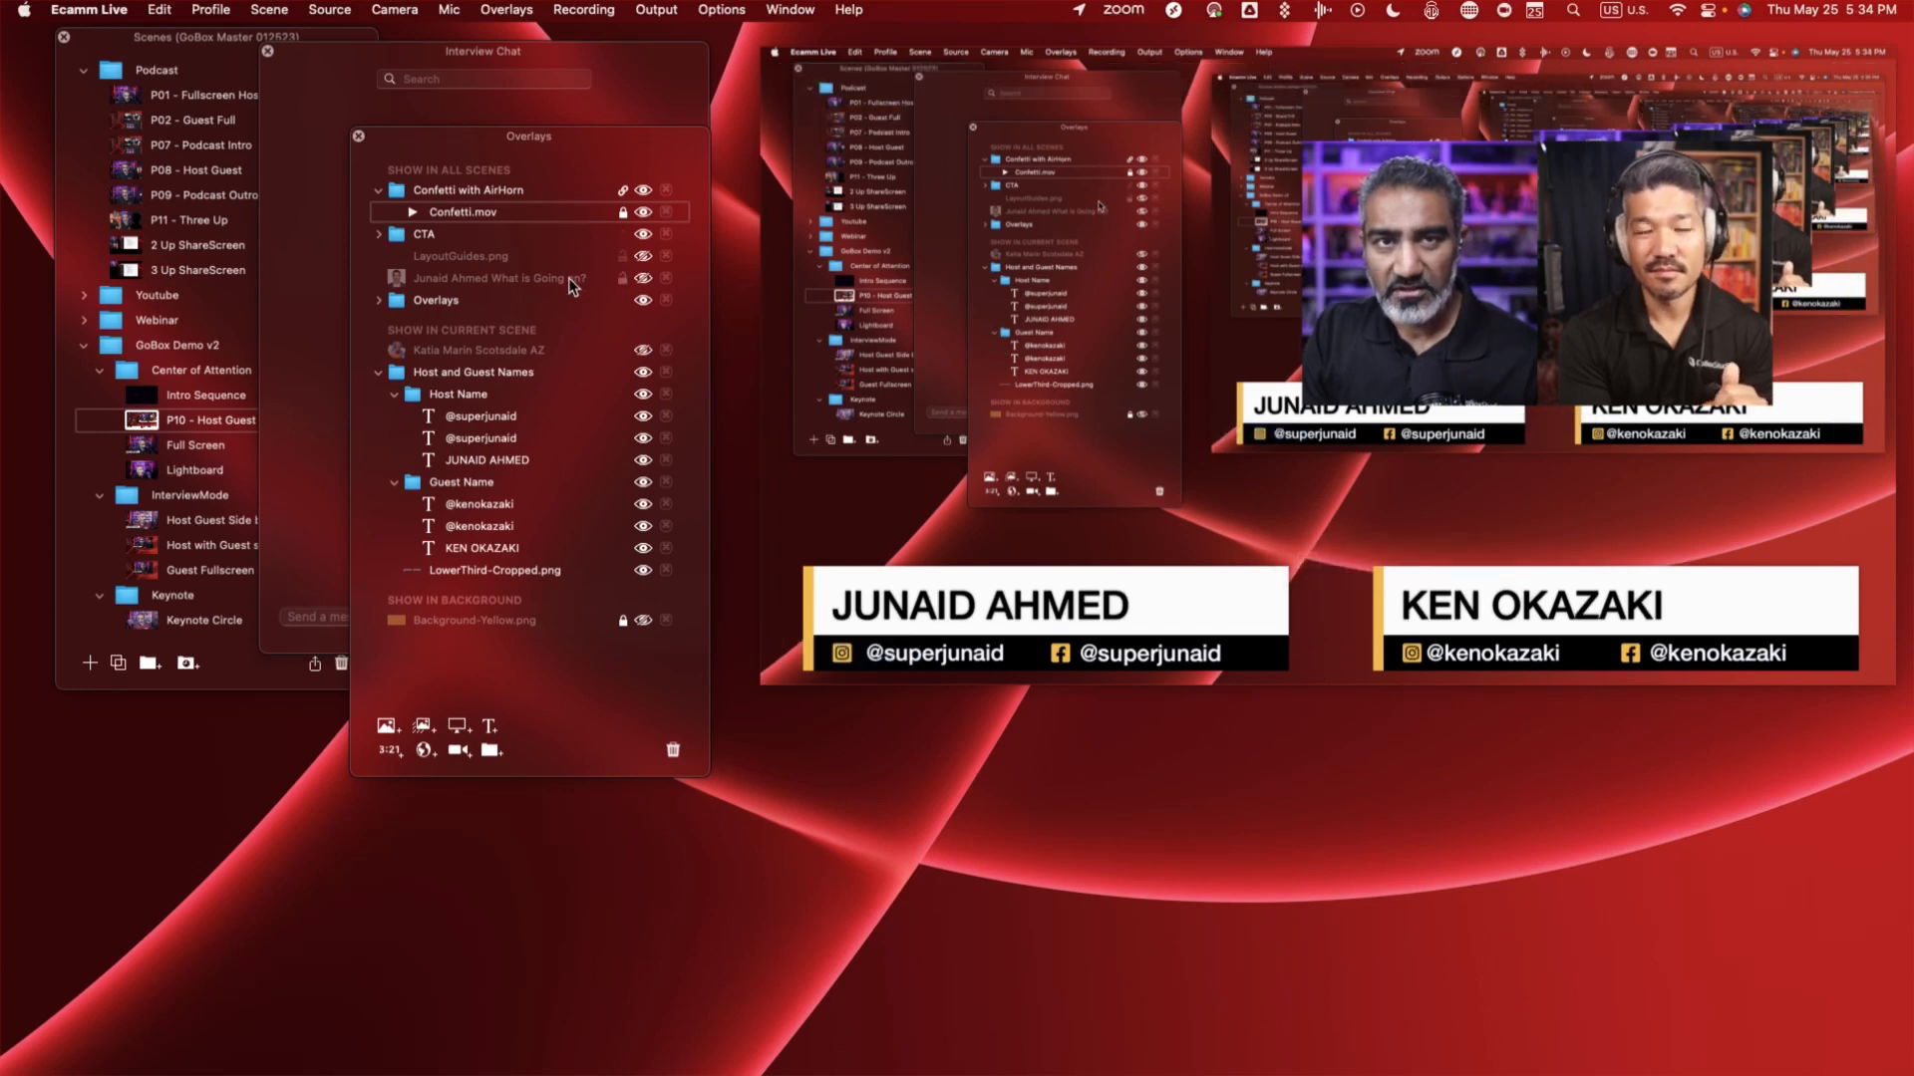
# - Unlock and relock the Confetti.mov overlay, and start its playback
pyautogui.click(621, 212)
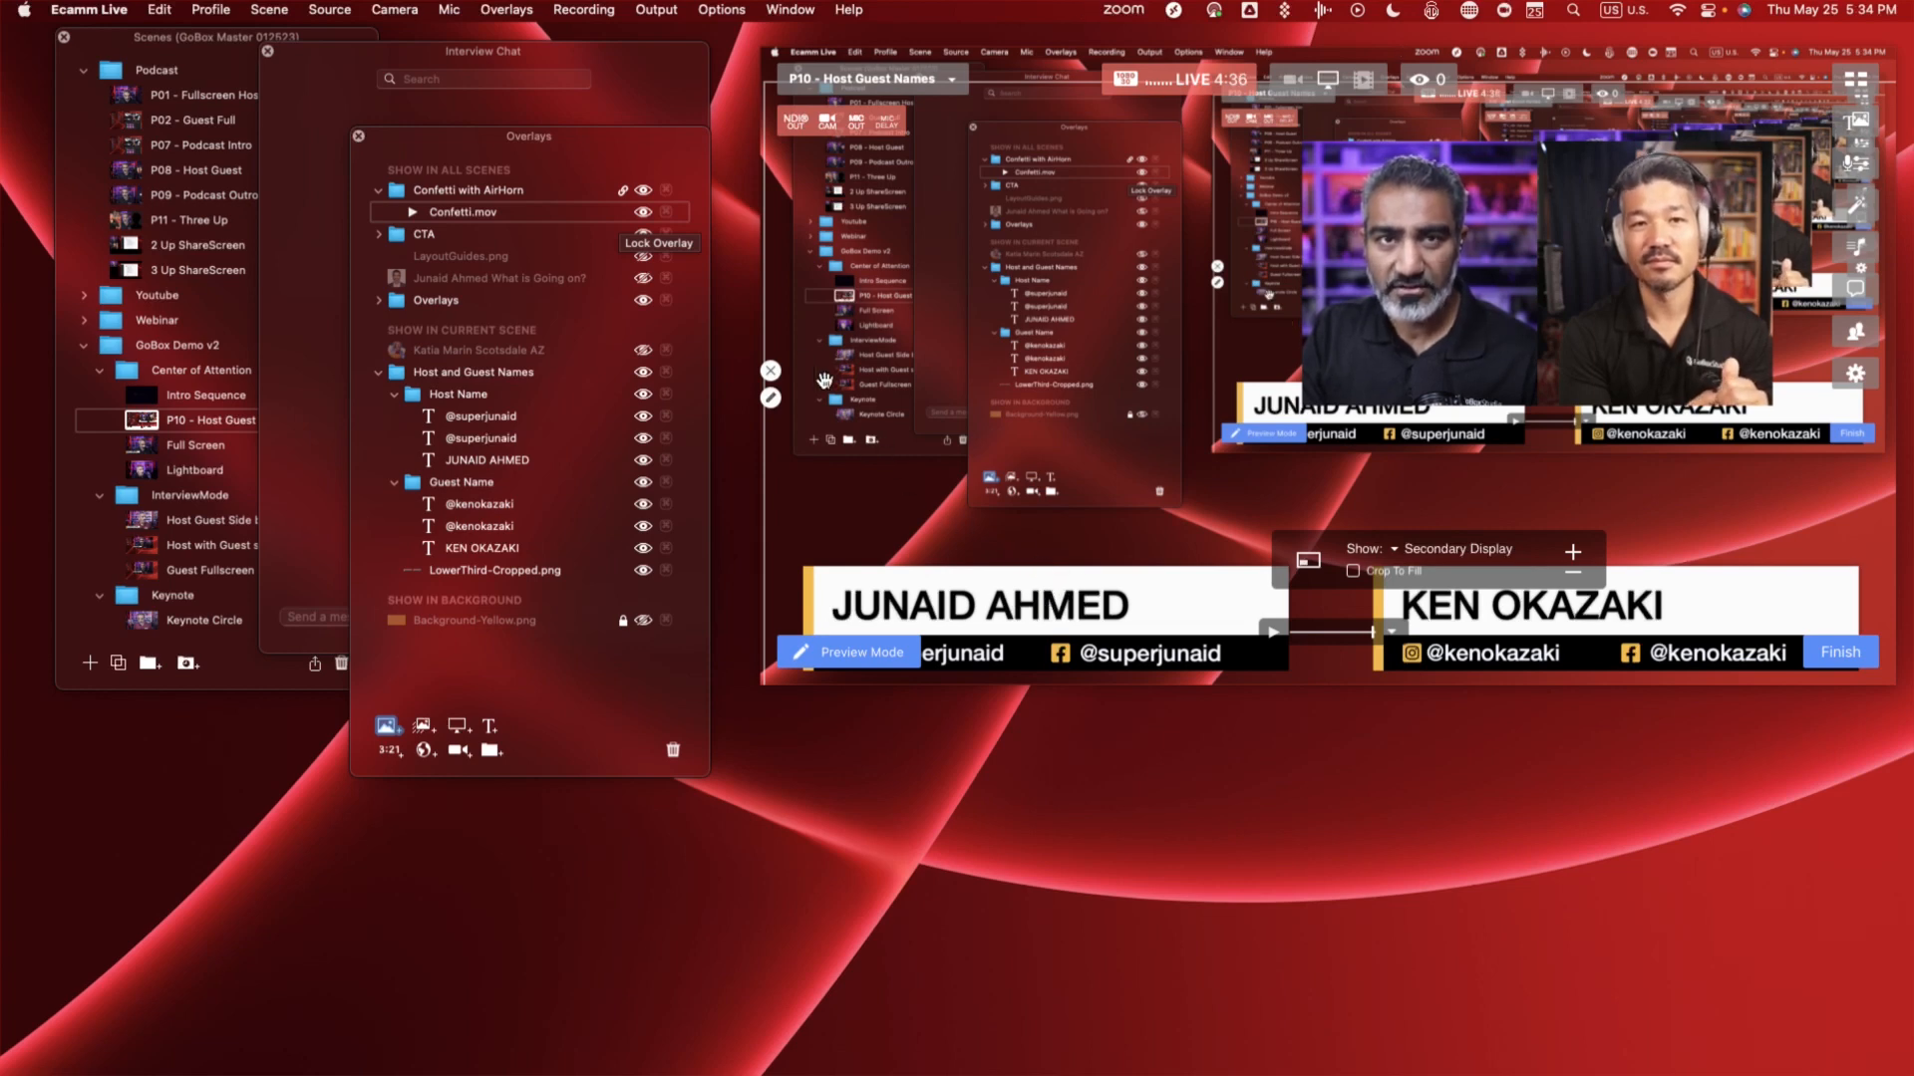
pyautogui.click(622, 213)
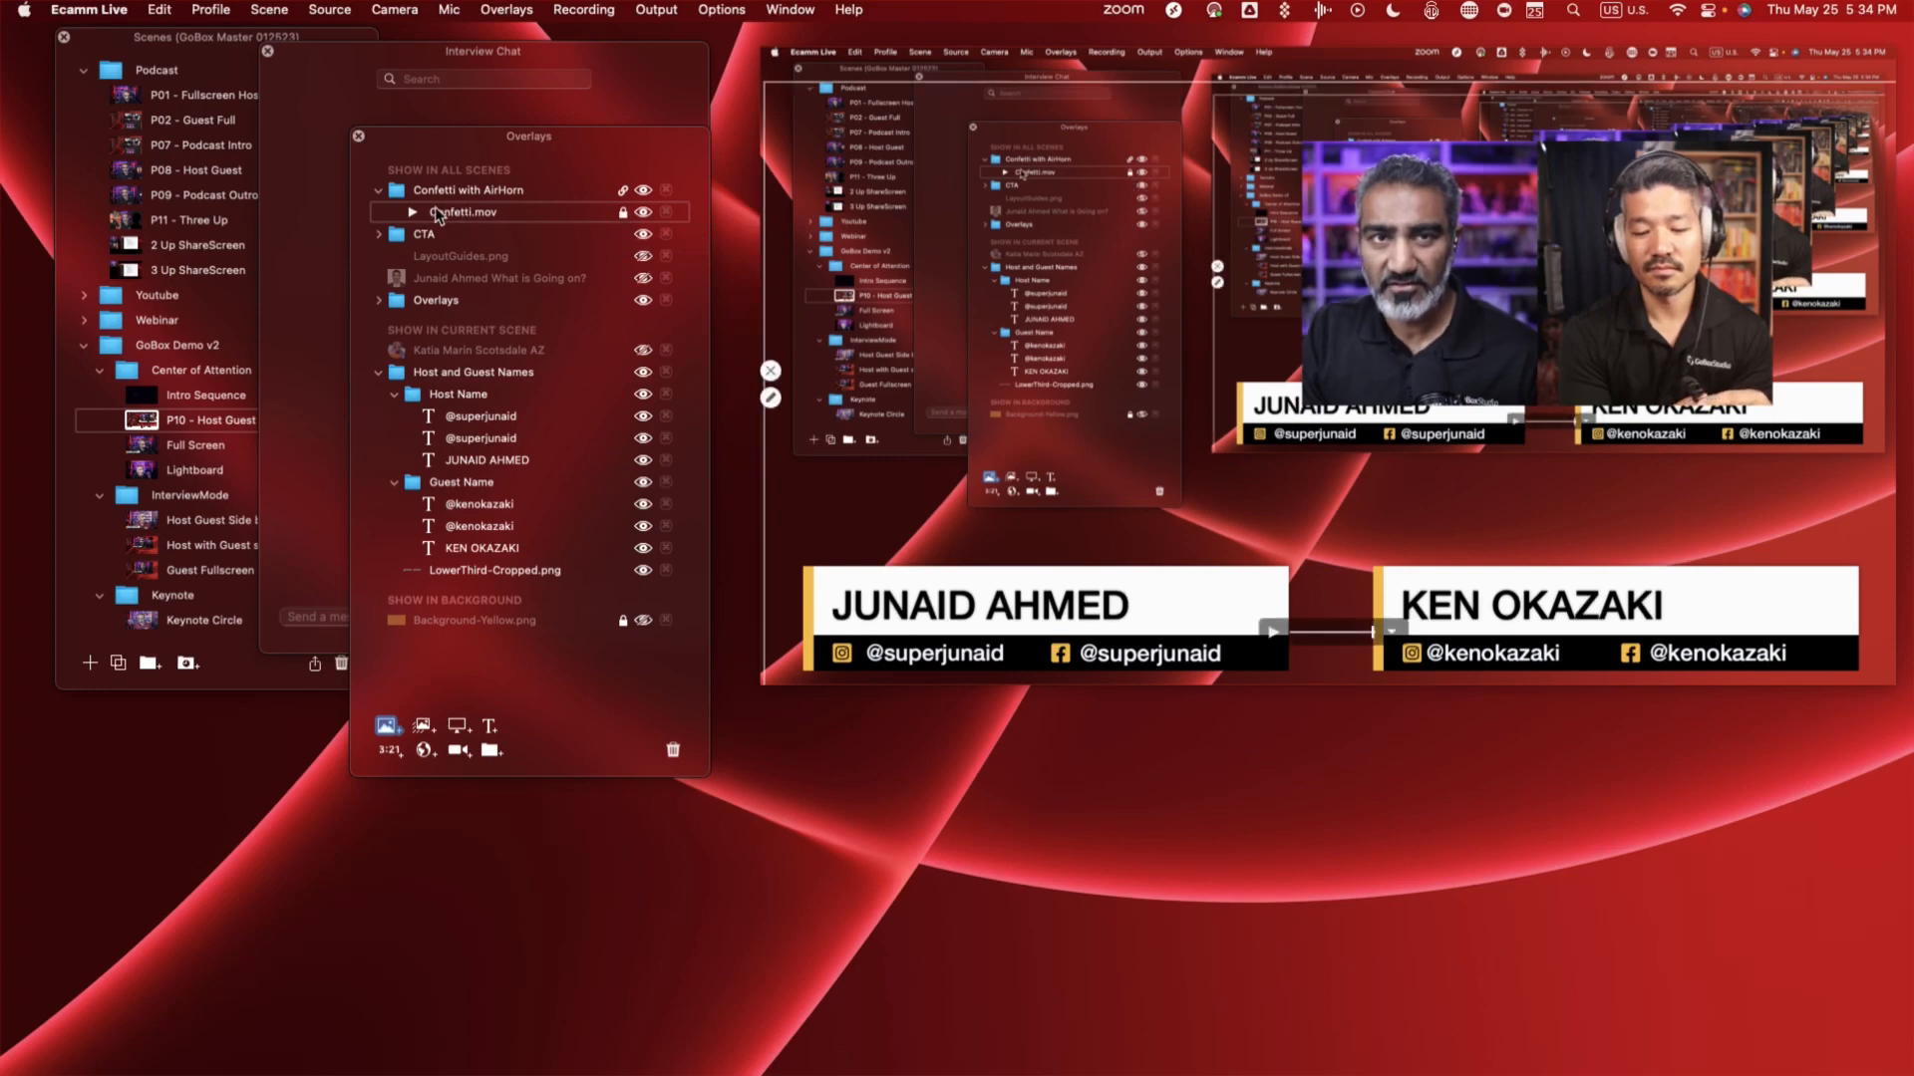
pyautogui.click(414, 215)
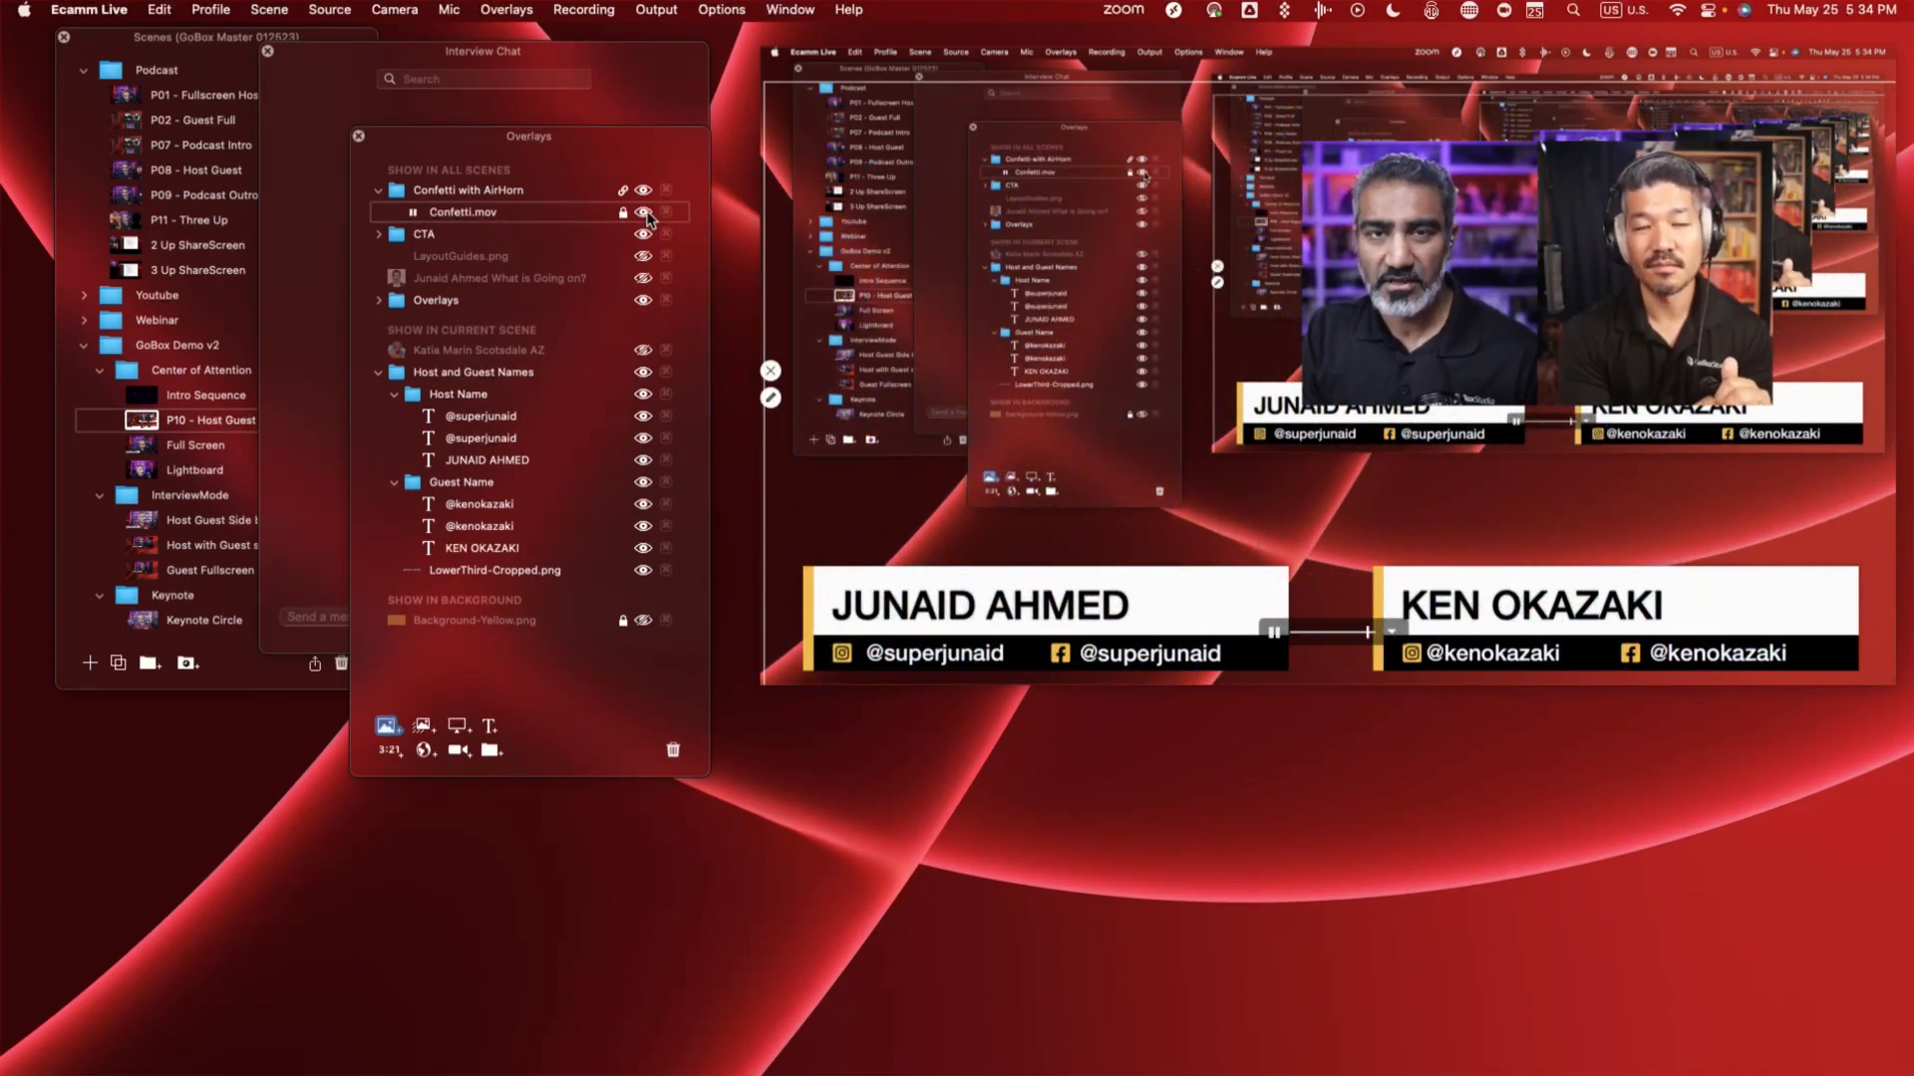
# - Open the host's name text overlay for editing and close it without changes
pyautogui.moveTo(878, 600)
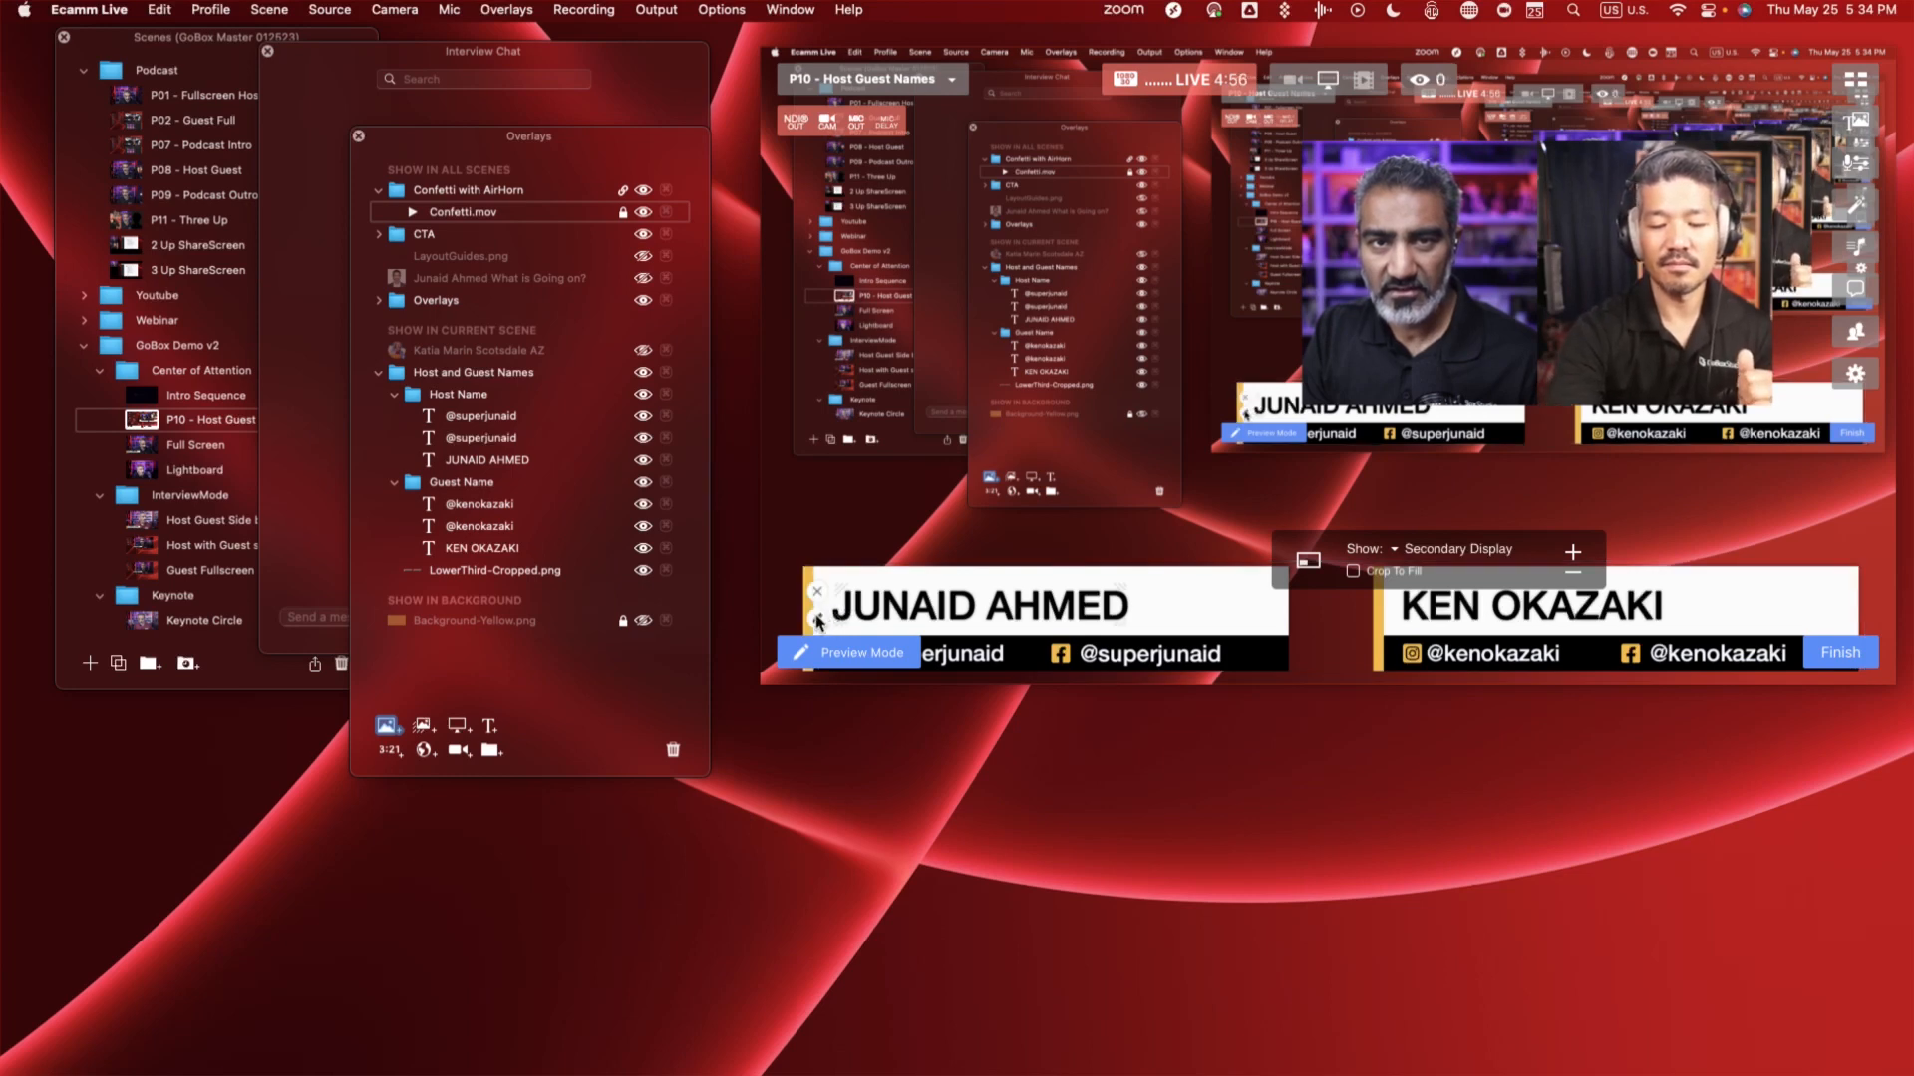
pyautogui.click(818, 620)
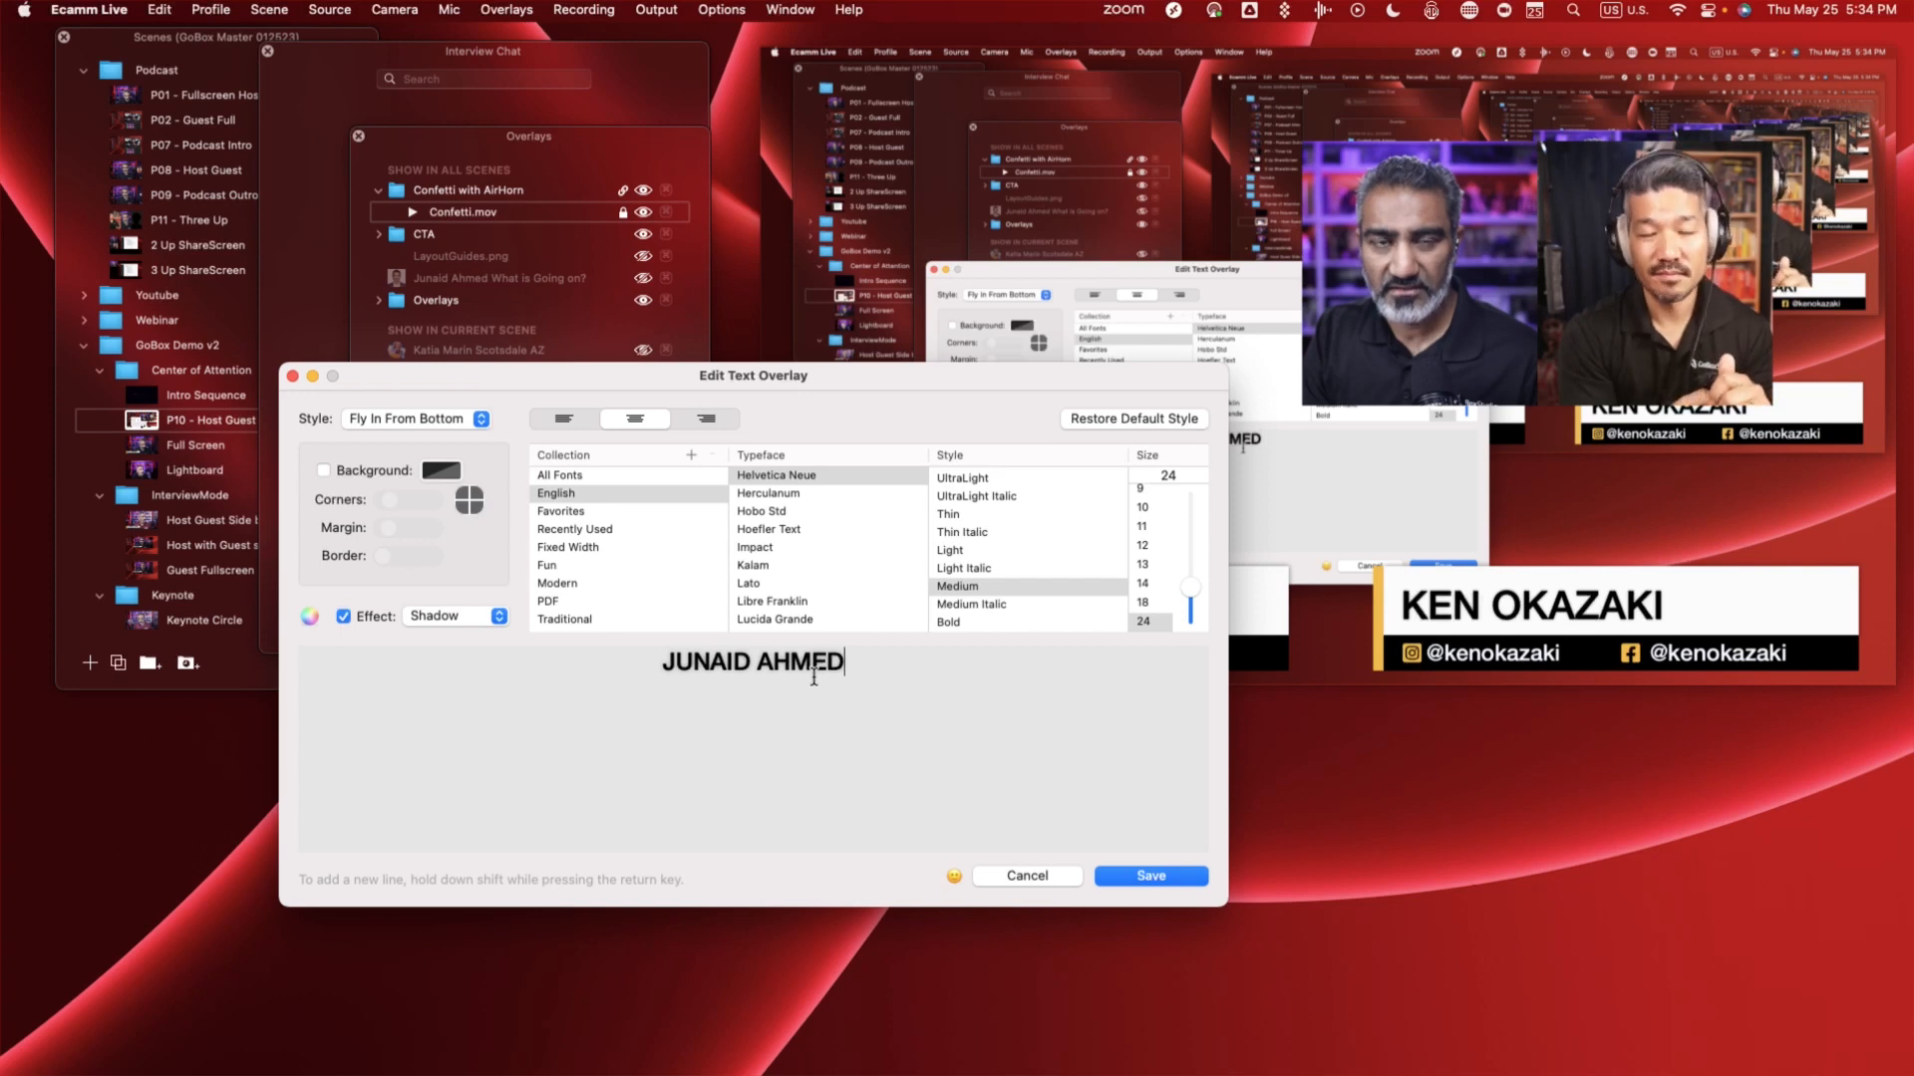
pyautogui.press('Return')
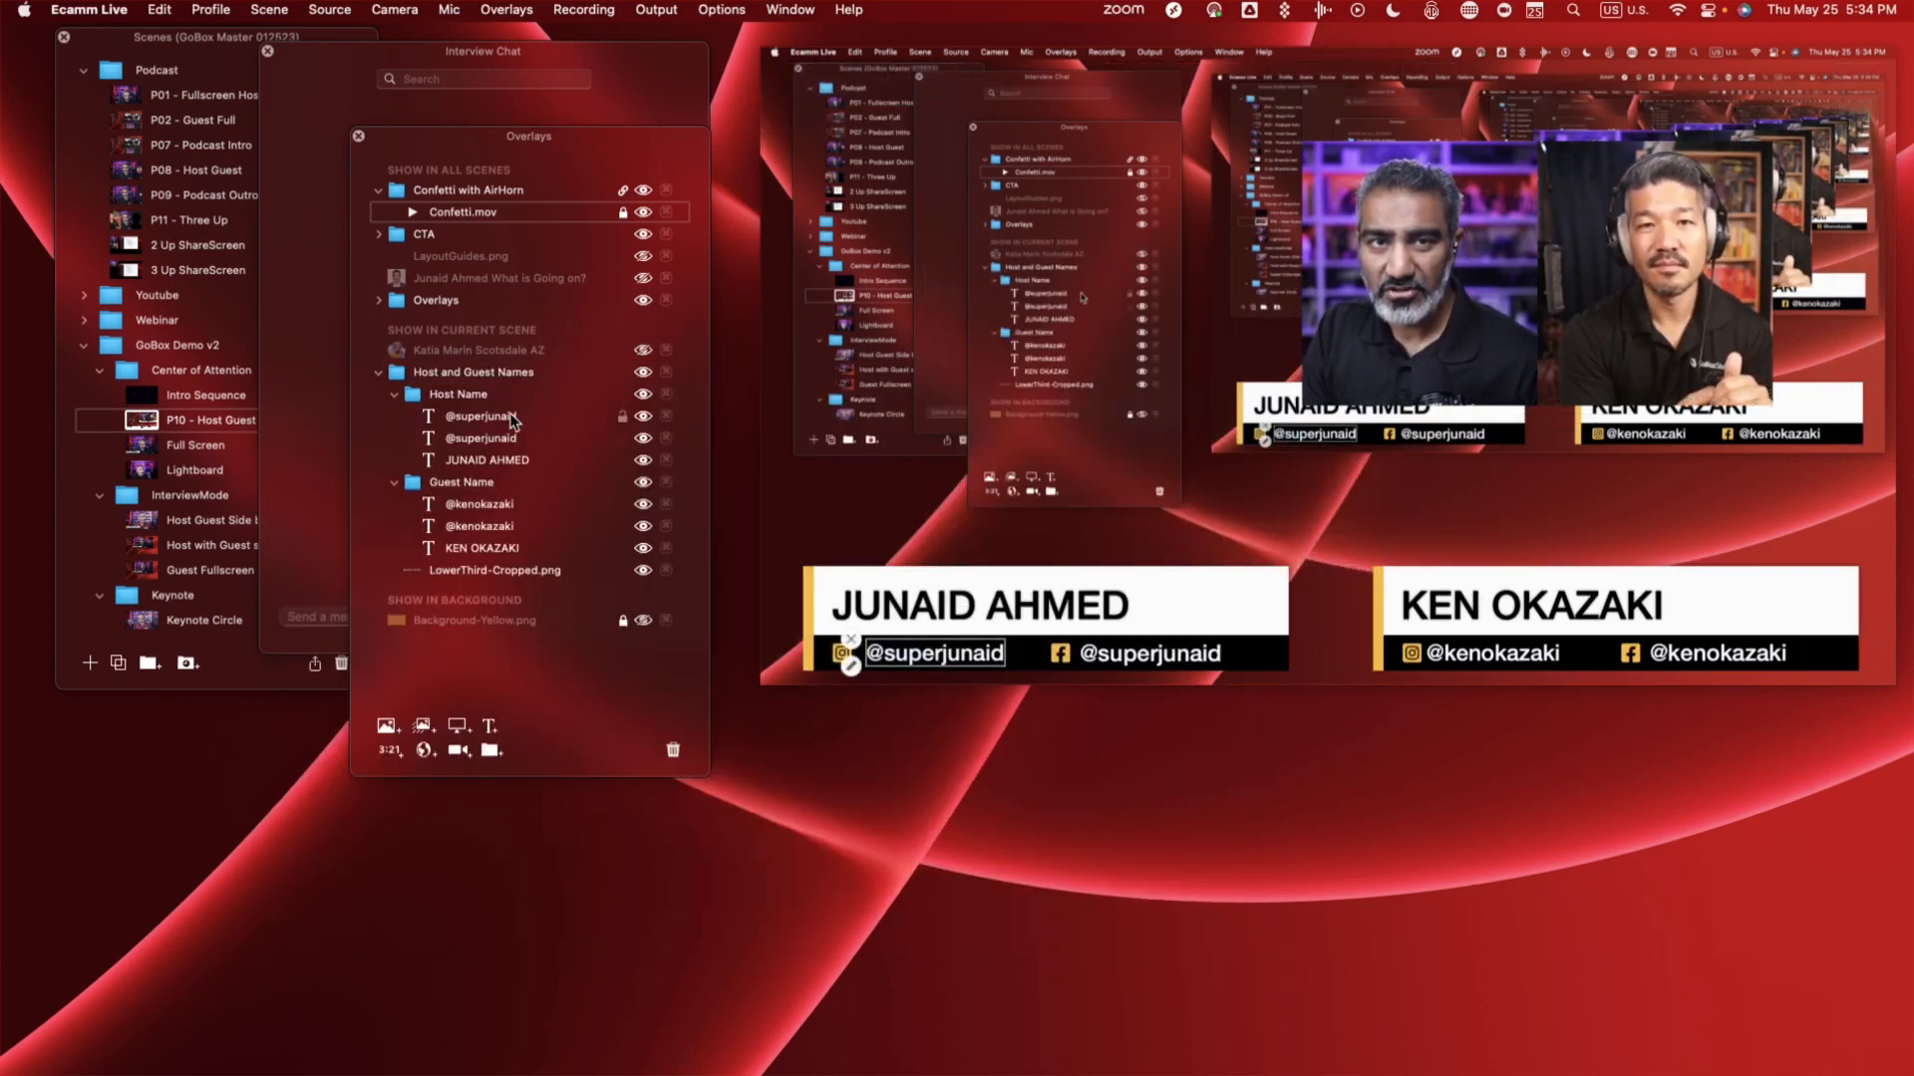
pyautogui.click(509, 461)
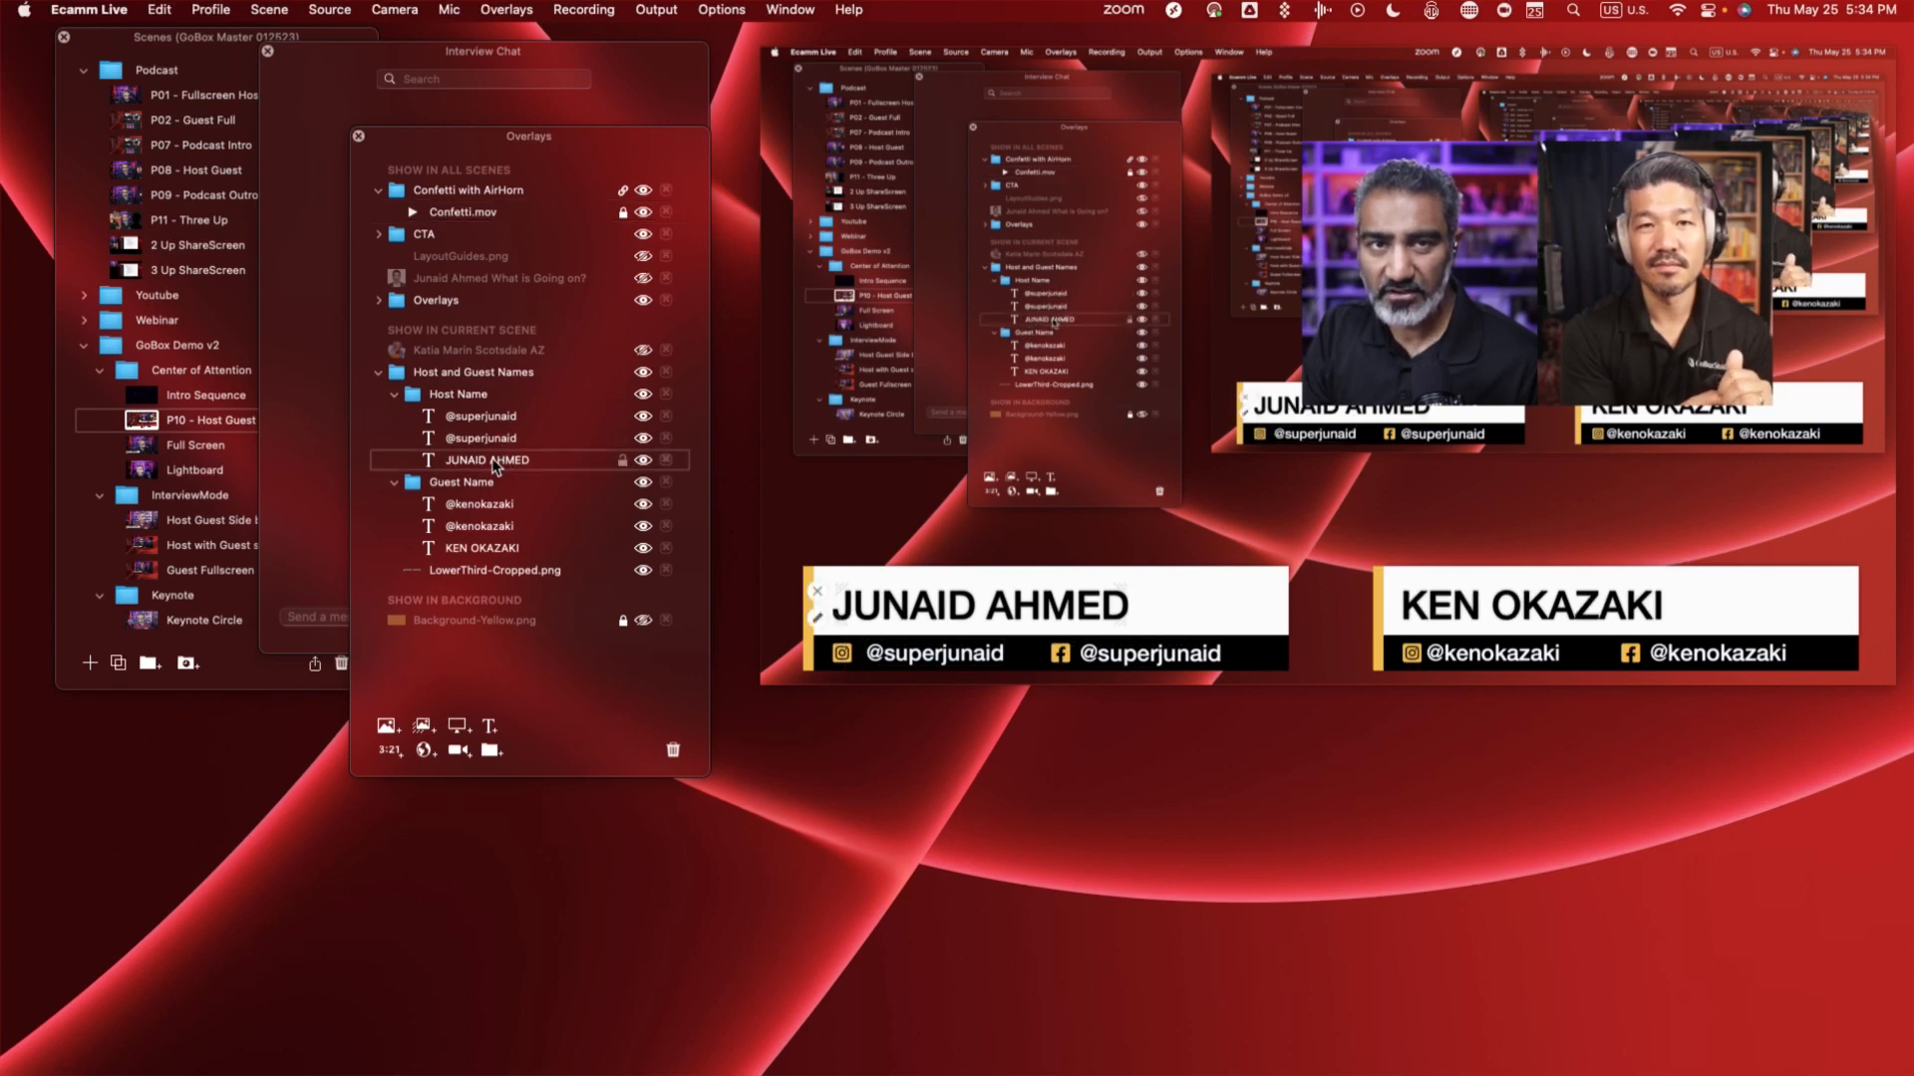
pyautogui.doubleClick(492, 459)
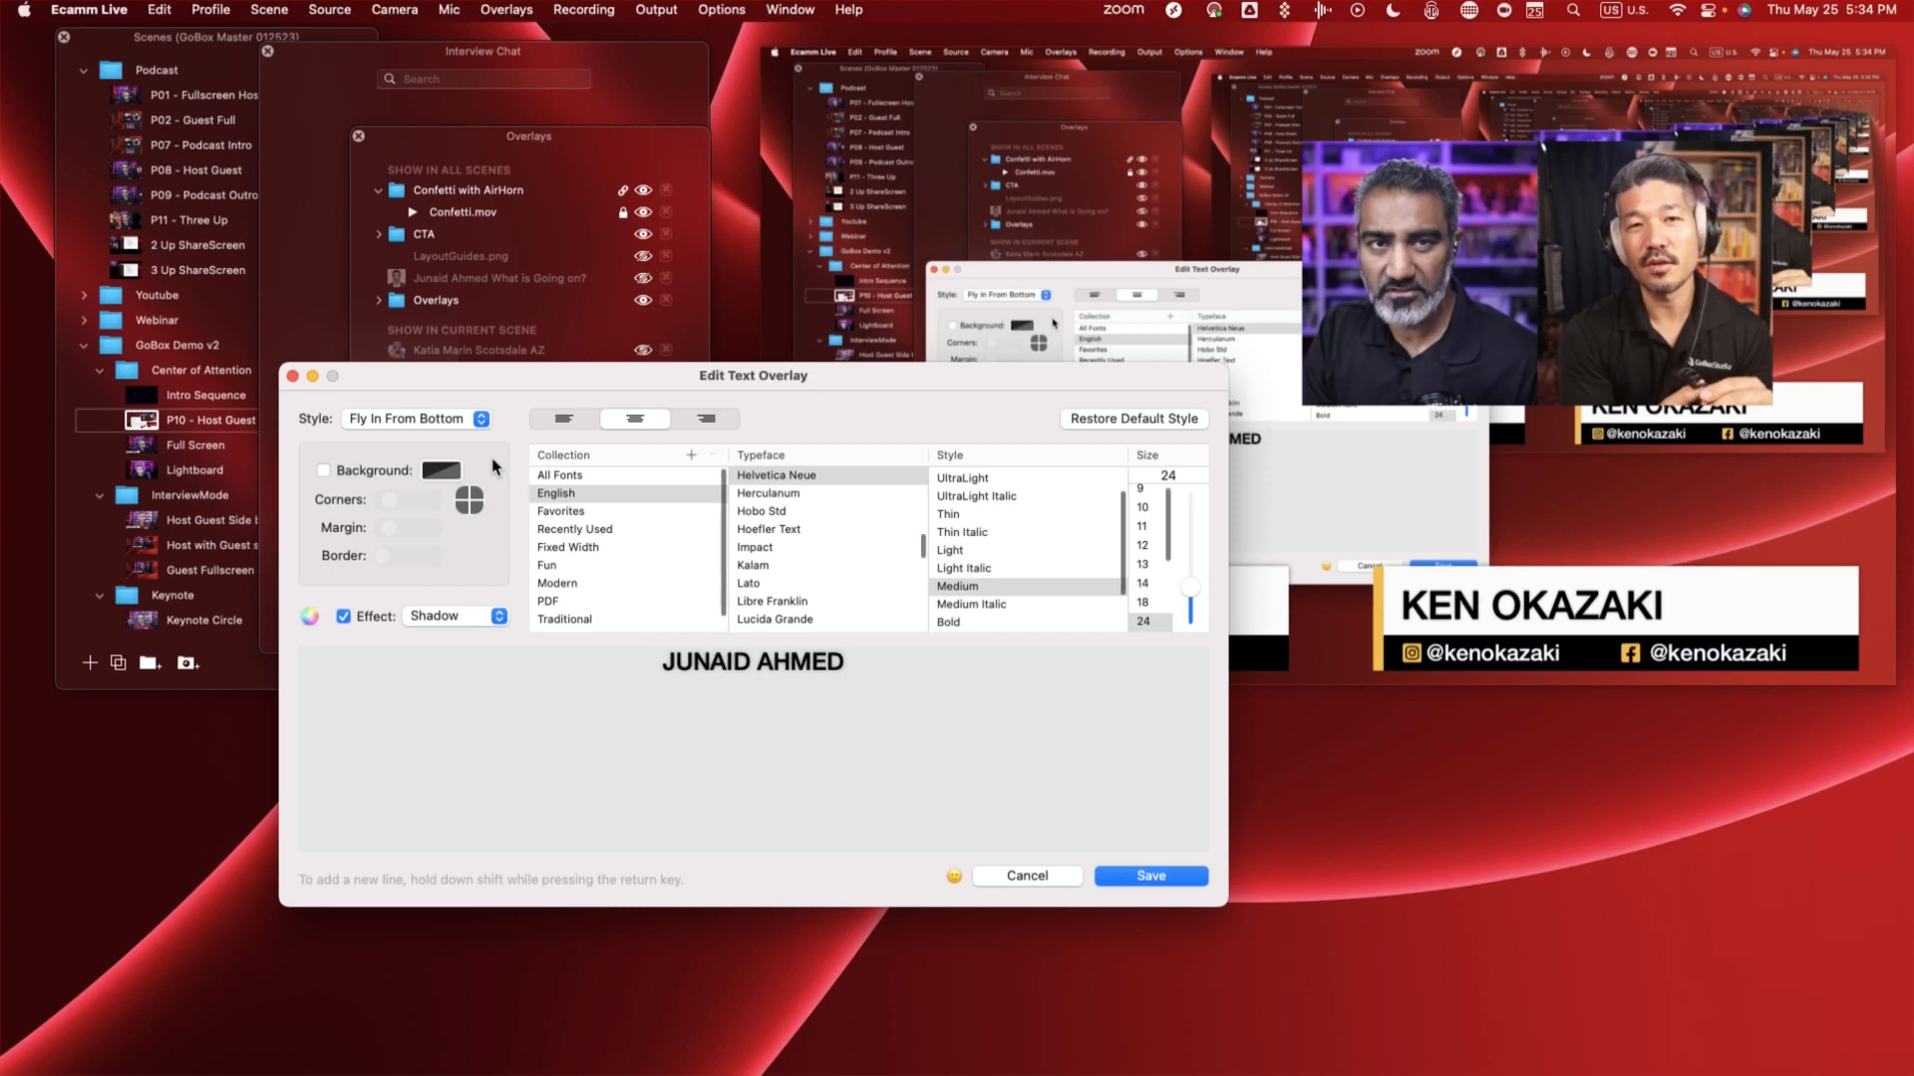
pyautogui.click(1044, 880)
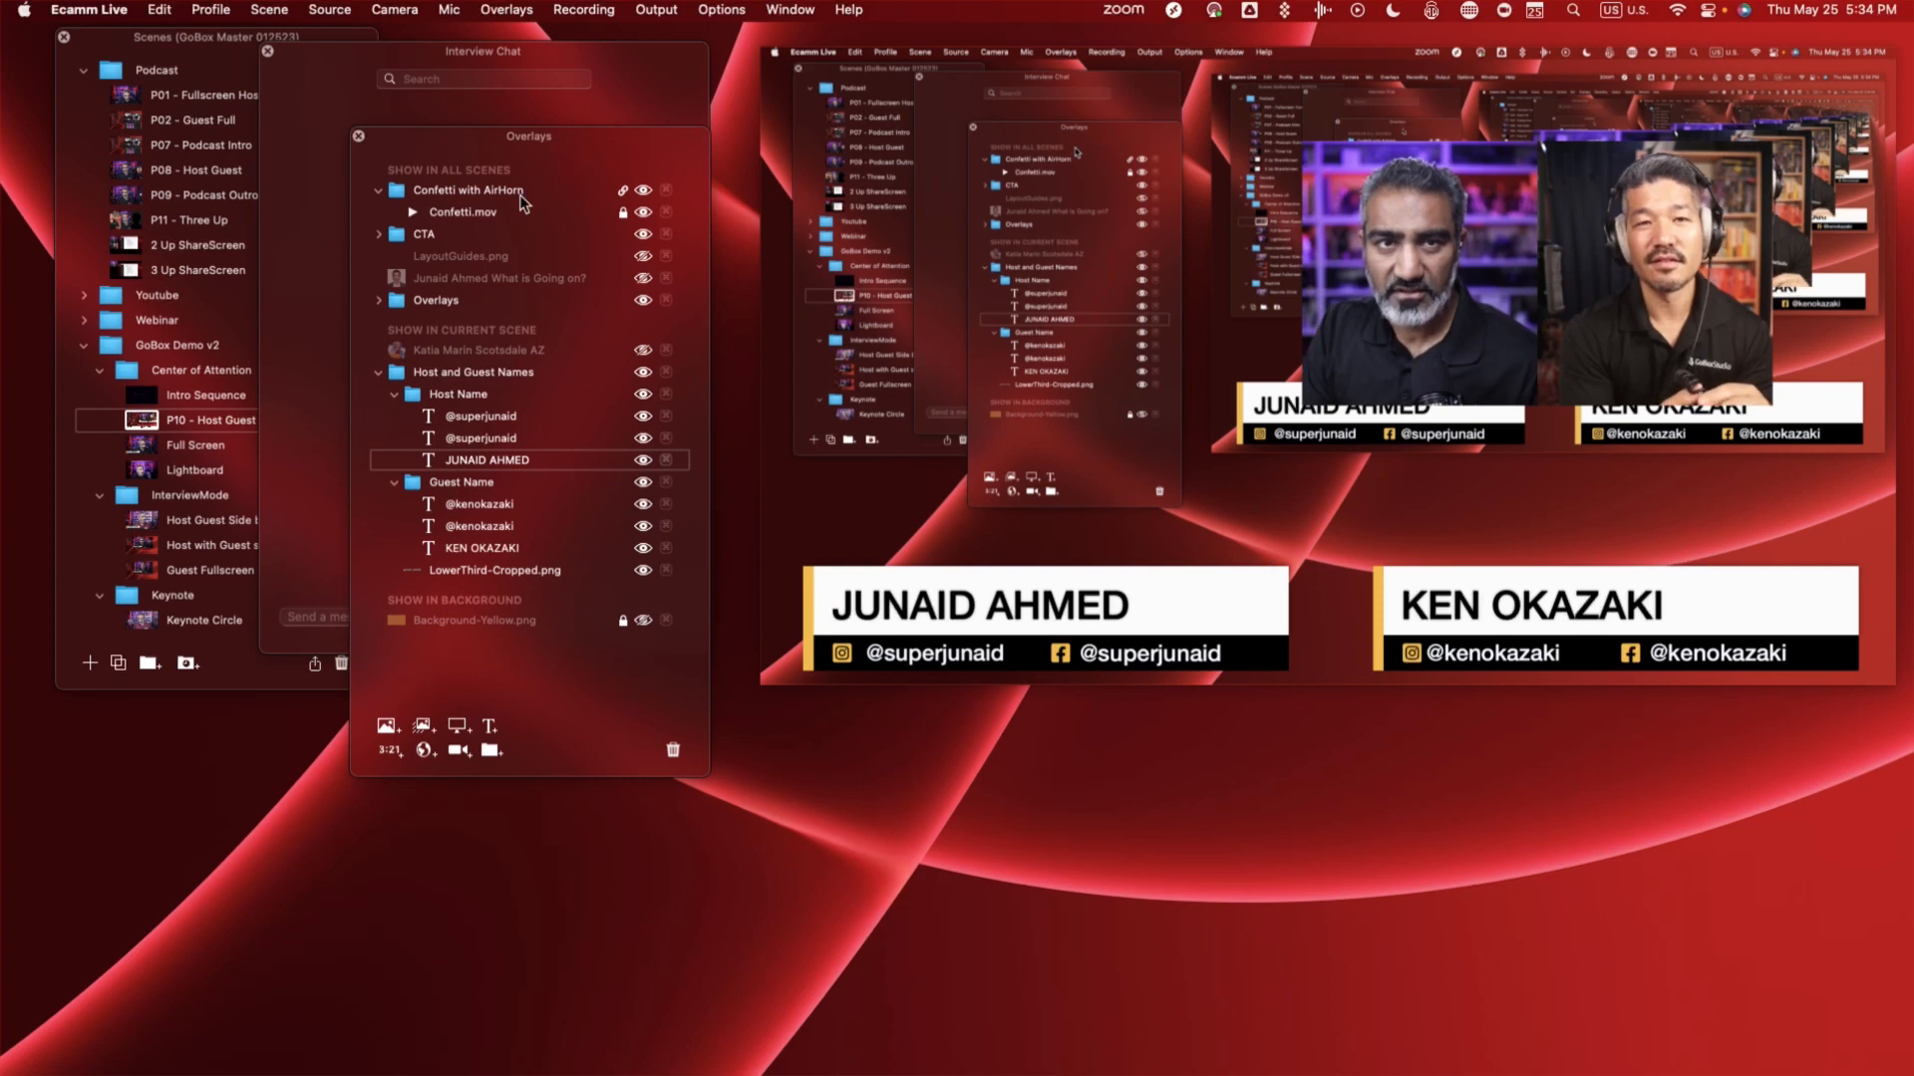
# - Replace the text of the host's name overlay with the host's nickname in capitals and save it
pyautogui.doubleClick(509, 461)
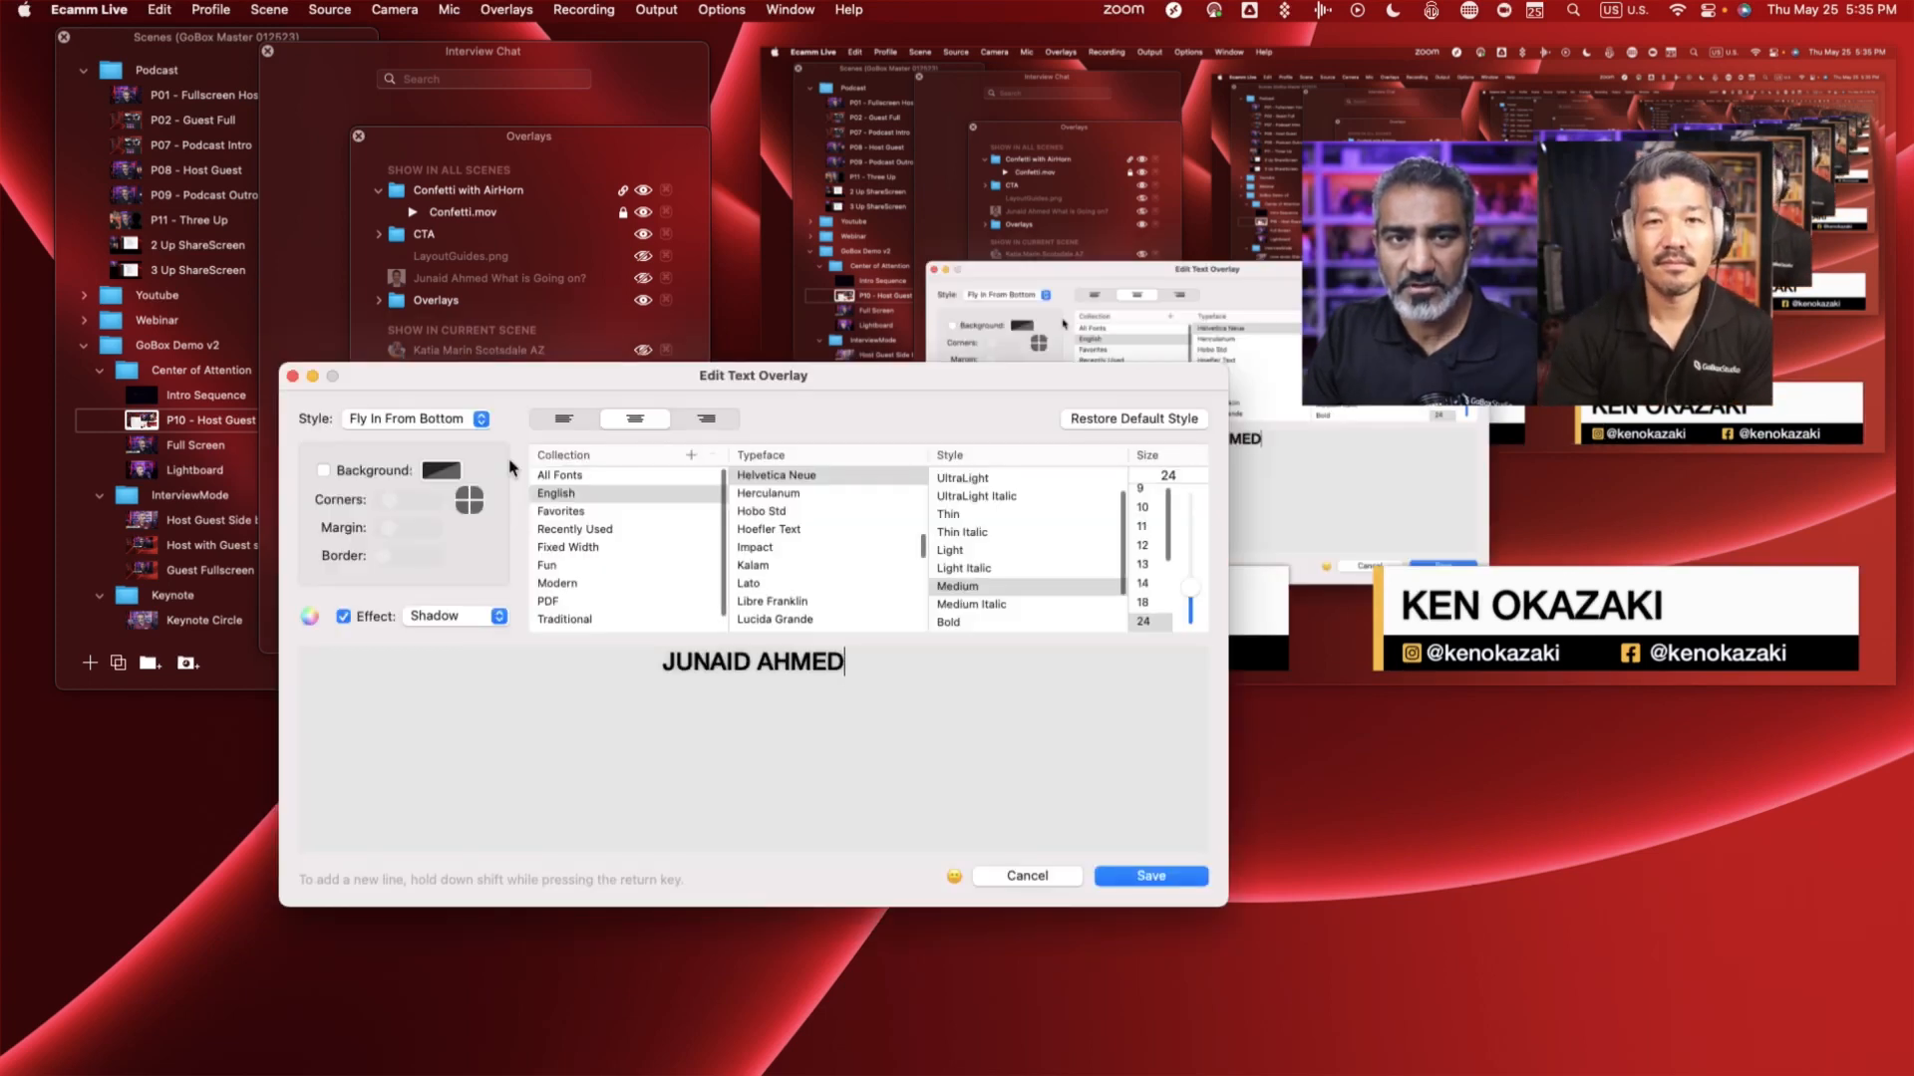
pyautogui.moveTo(900, 666); pyautogui.dragTo(625, 646)
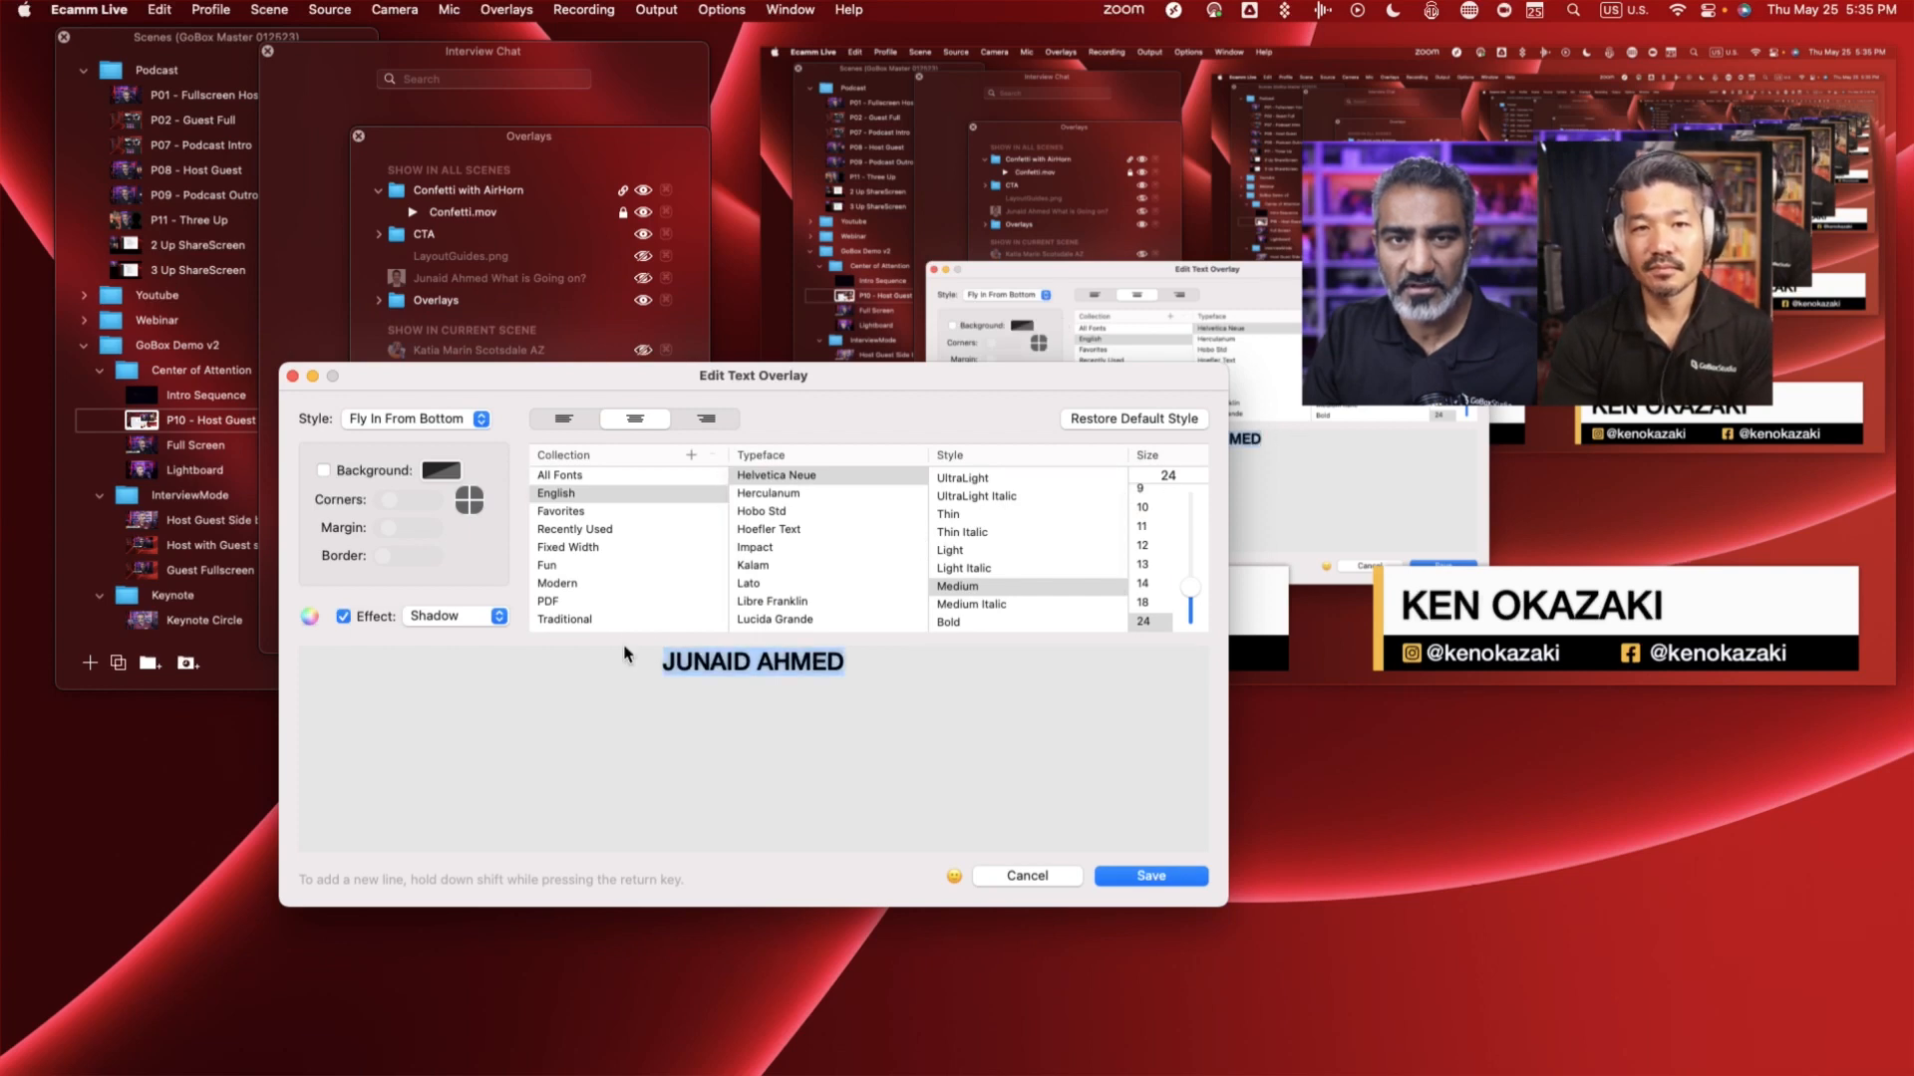
pyautogui.write('WUPE')
pyautogui.press('BackSpace')
pyautogui.press('BackSpace')
pyautogui.press('BackSpace')
pyautogui.press('BackSpace')
pyautogui.write('SUPERJUNAID')
pyautogui.press('Return')
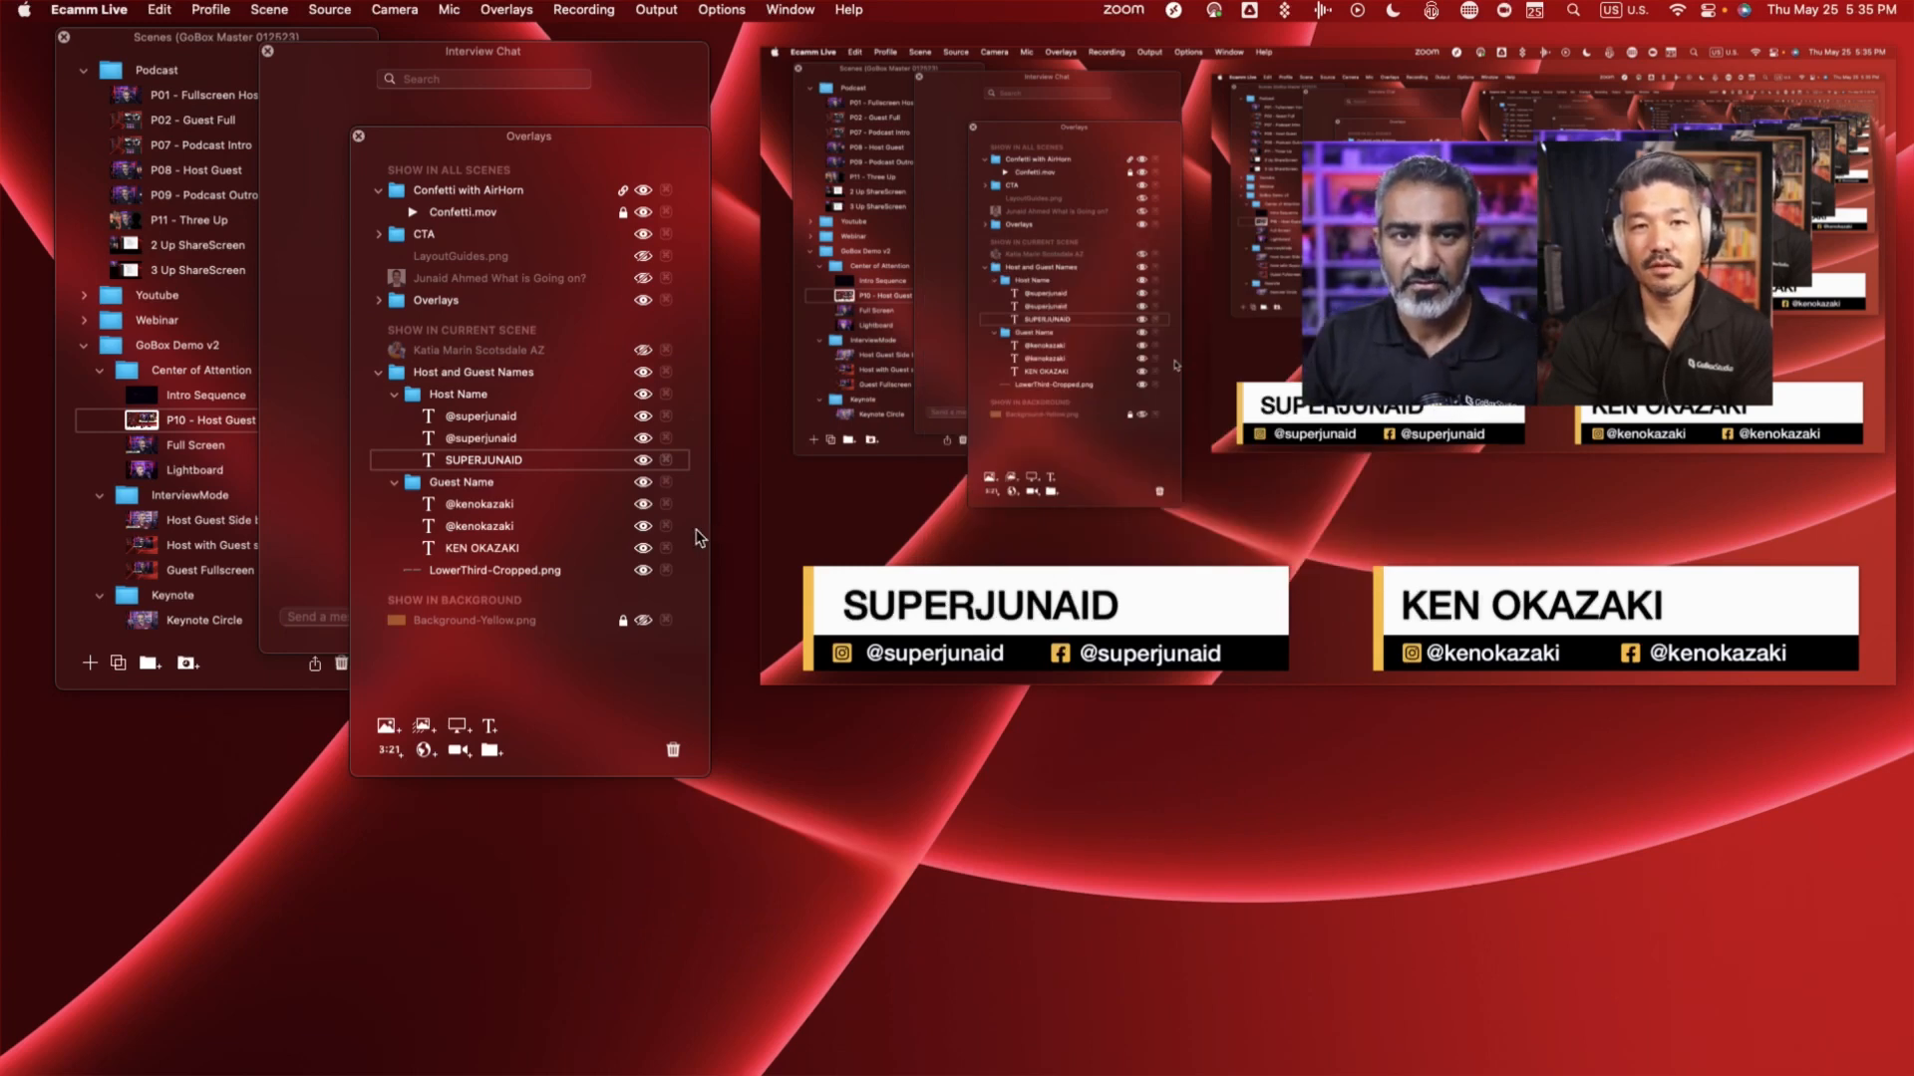
# - Open the host's first social handle overlay, move its editor clear of the preview, and save the text unchanged
pyautogui.doubleClick(465, 415)
pyautogui.click(513, 653)
pyautogui.tripleClick(405, 668)
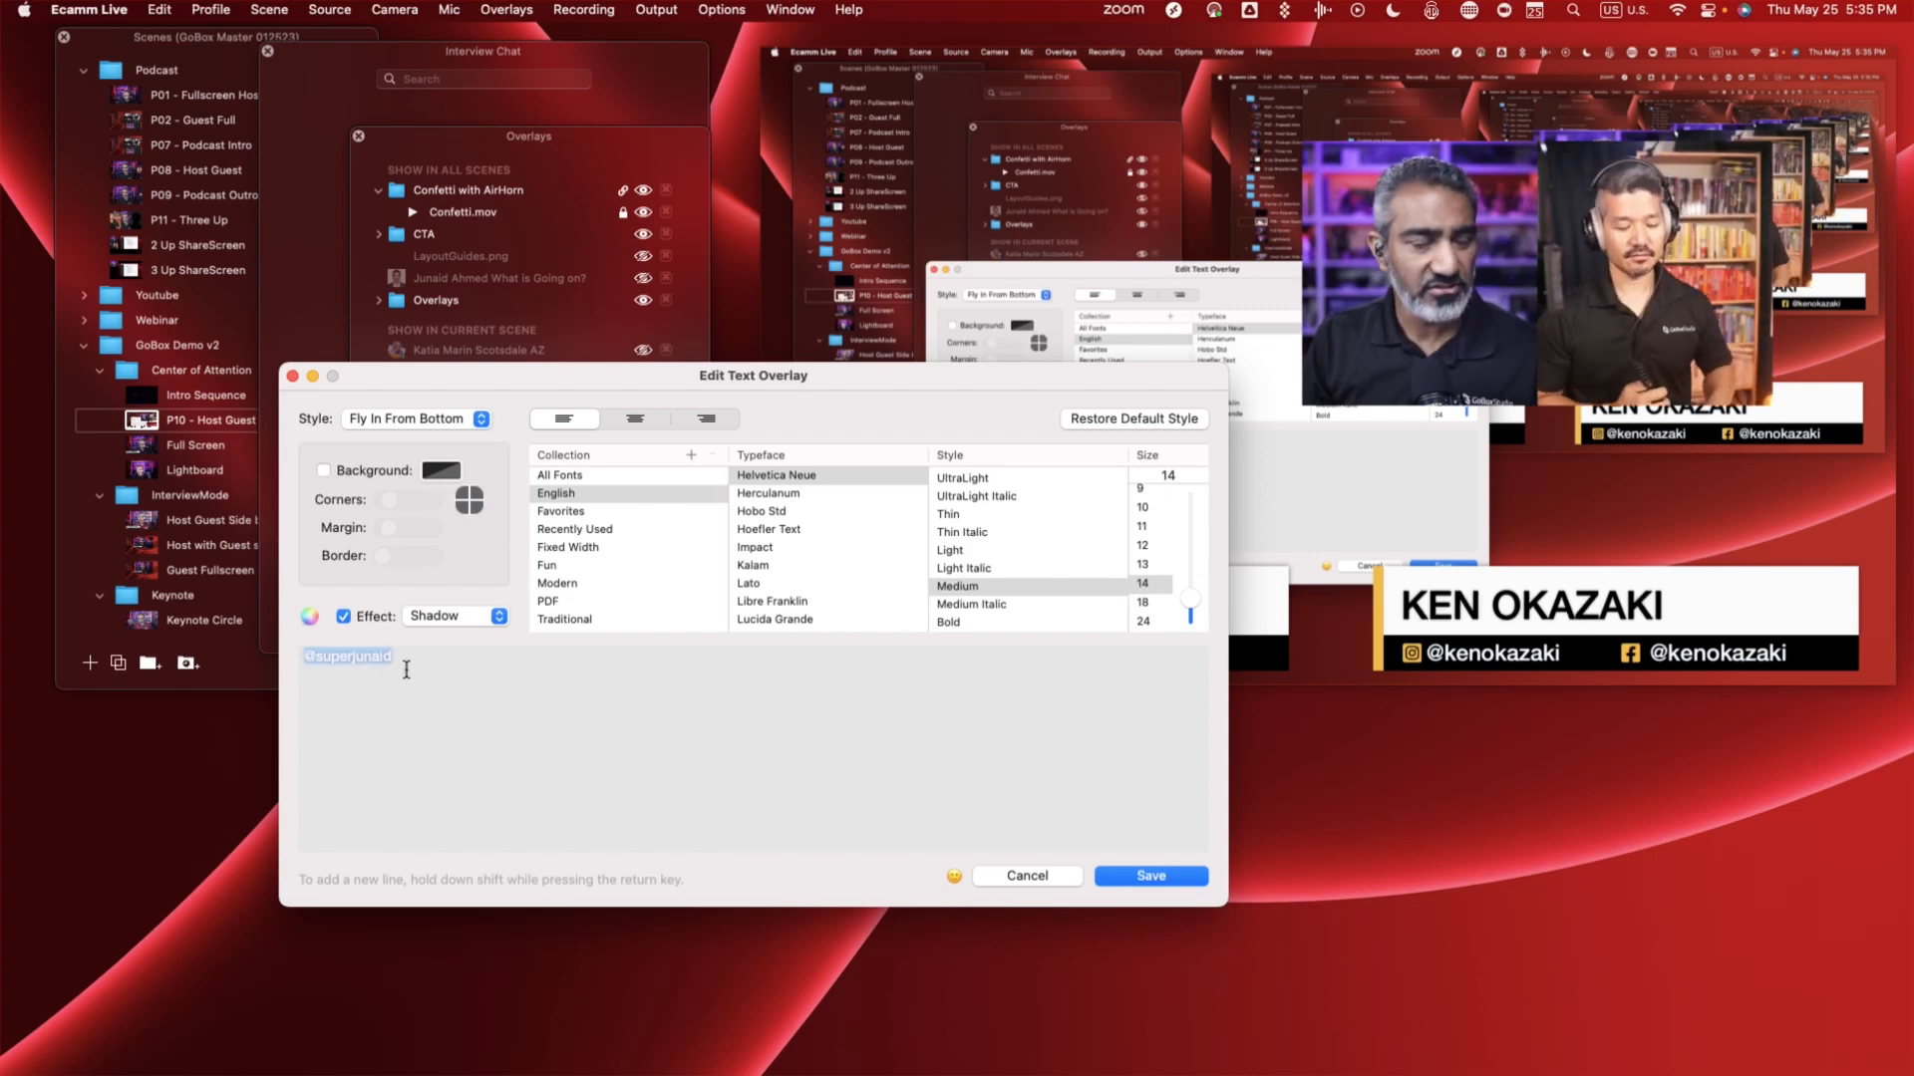
pyautogui.moveTo(951, 386); pyautogui.dragTo(1022, 704)
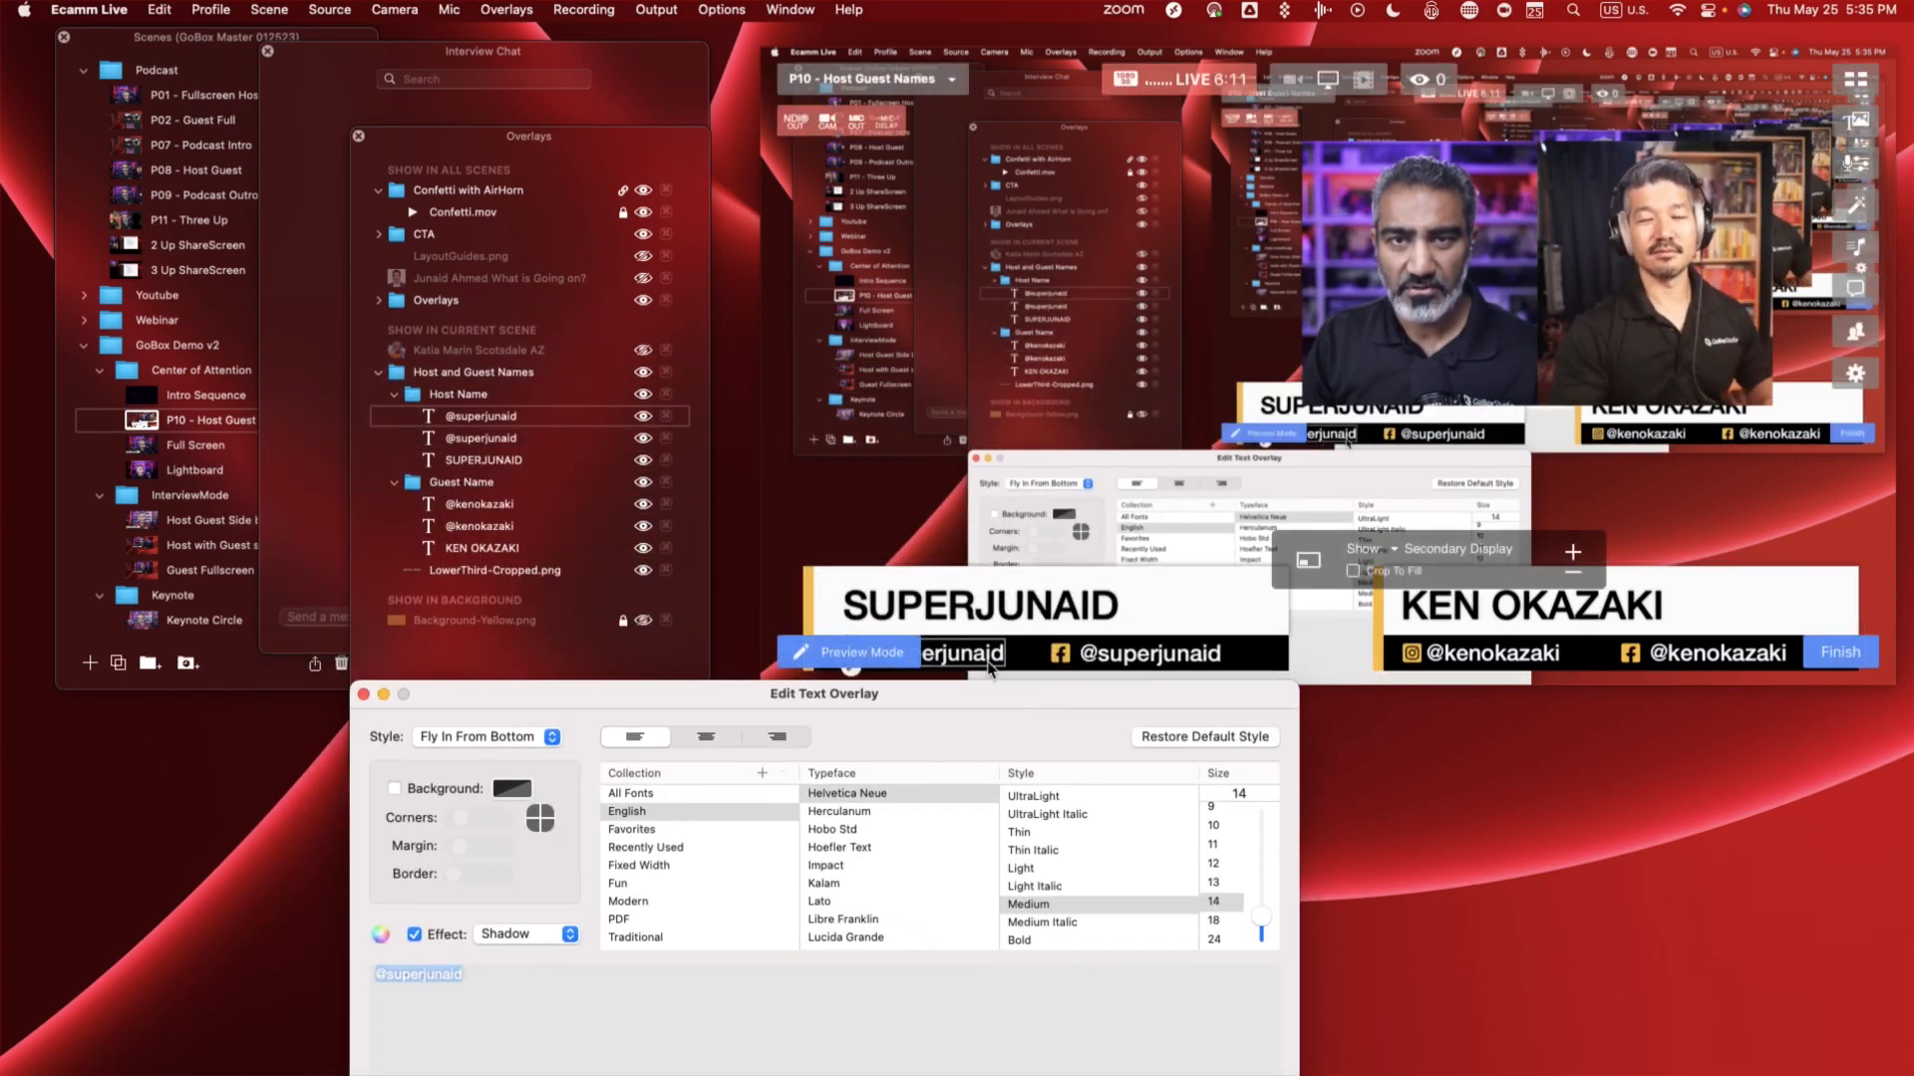
pyautogui.moveTo(1004, 693); pyautogui.dragTo(1004, 525)
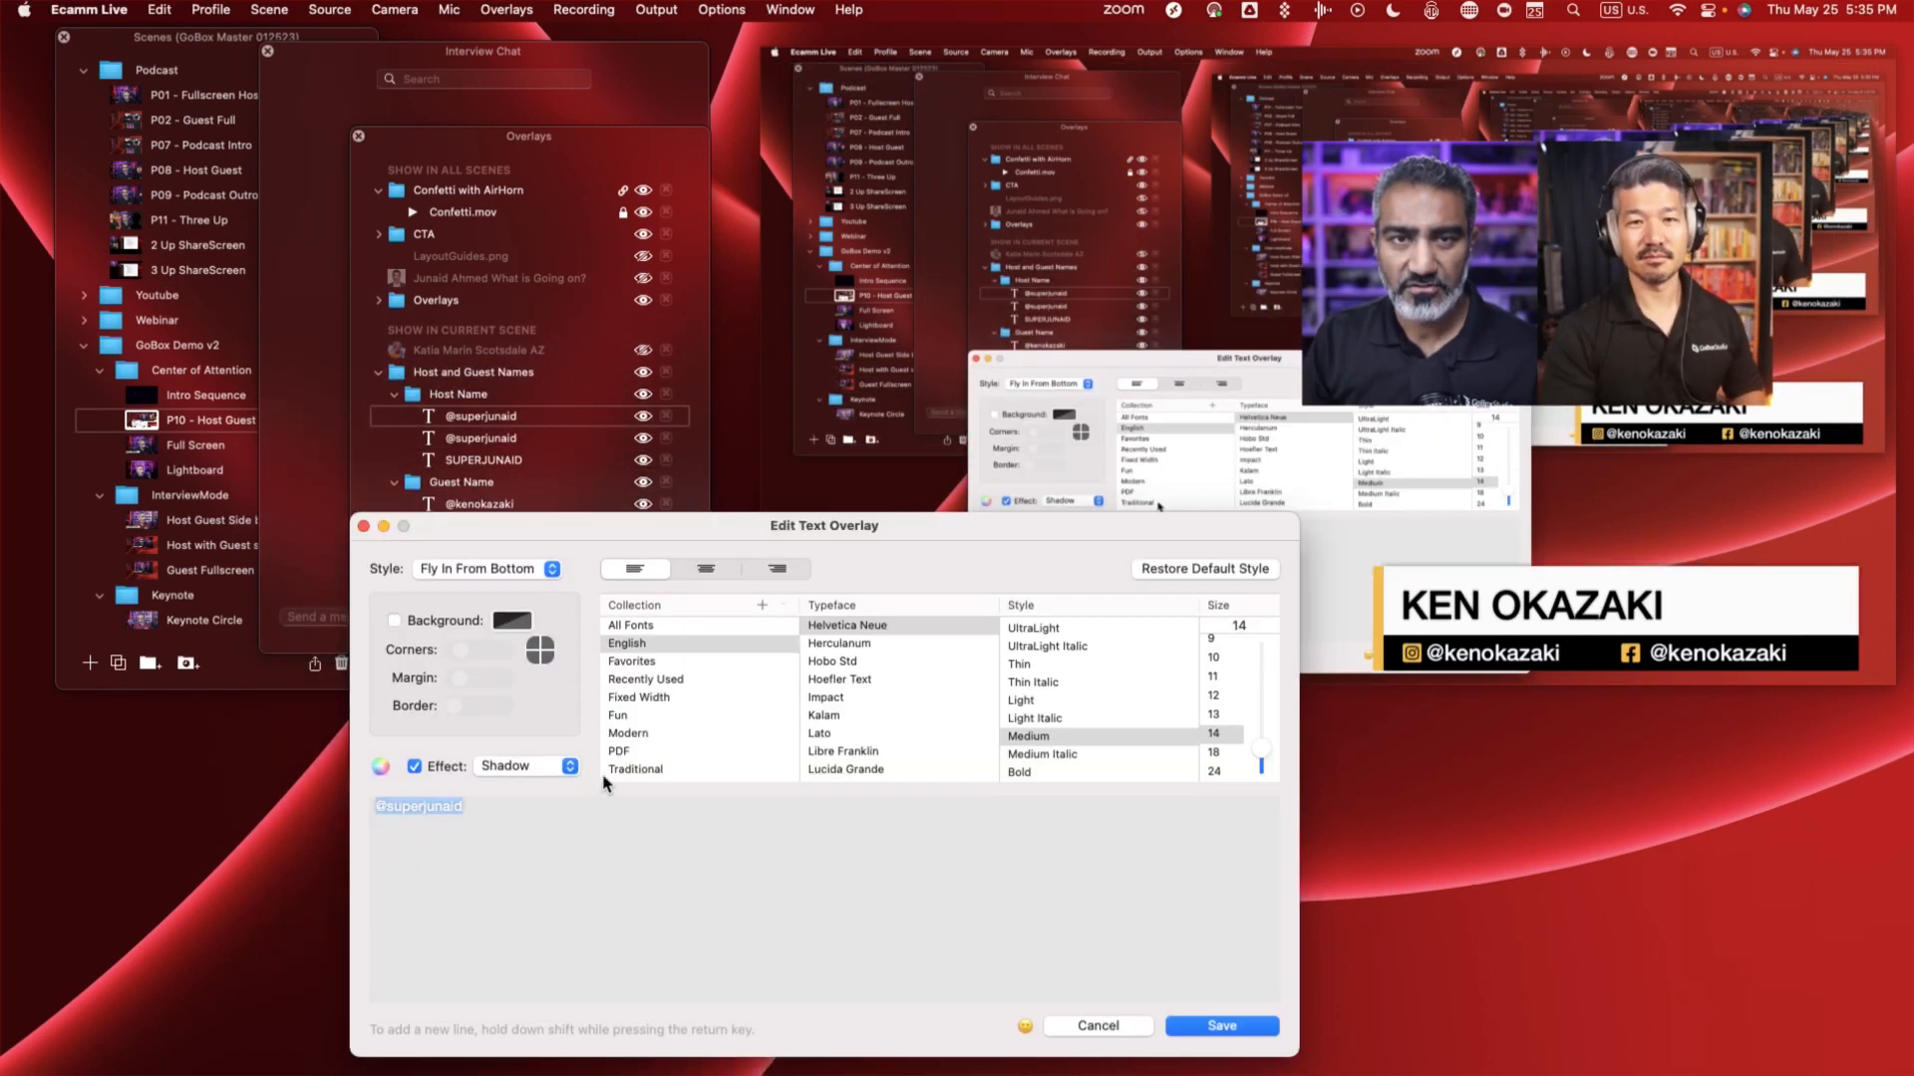
pyautogui.click(488, 809)
pyautogui.moveTo(430, 809); pyautogui.dragTo(377, 803)
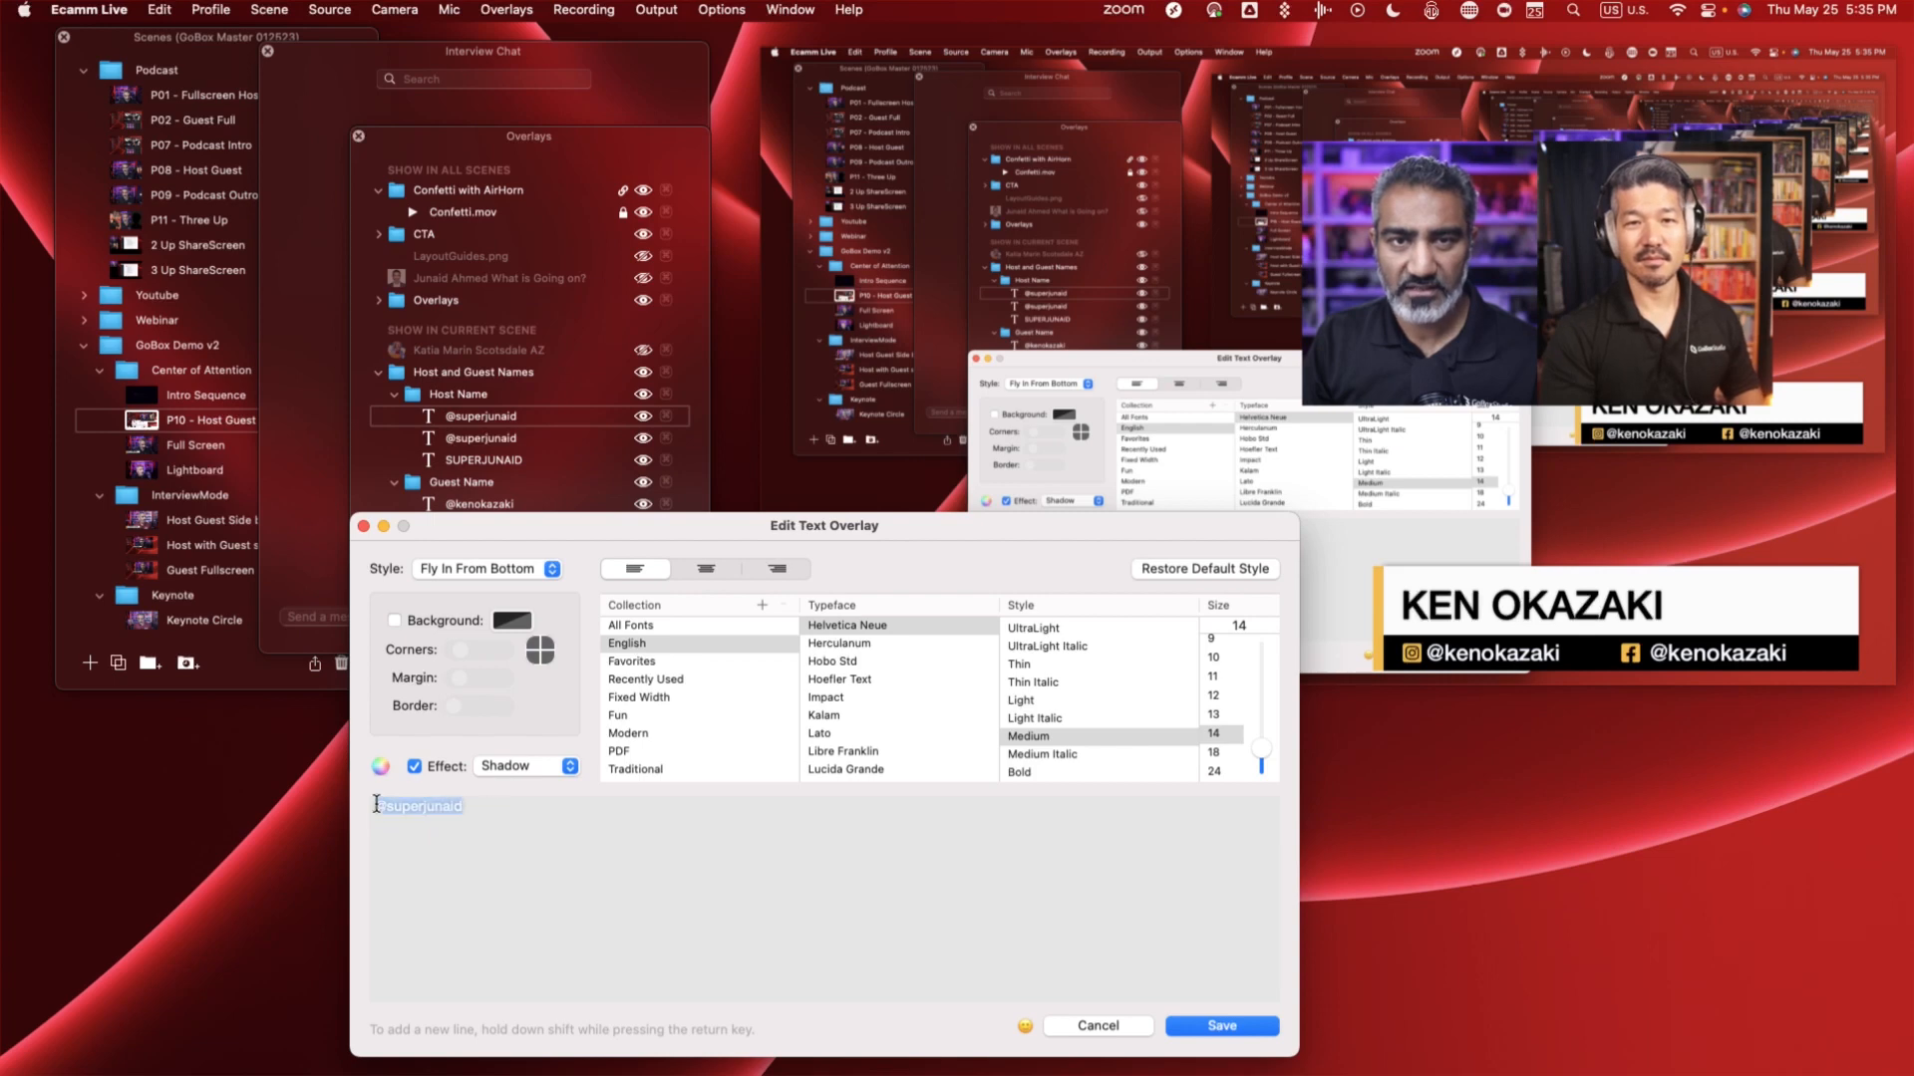
pyautogui.click(1235, 1027)
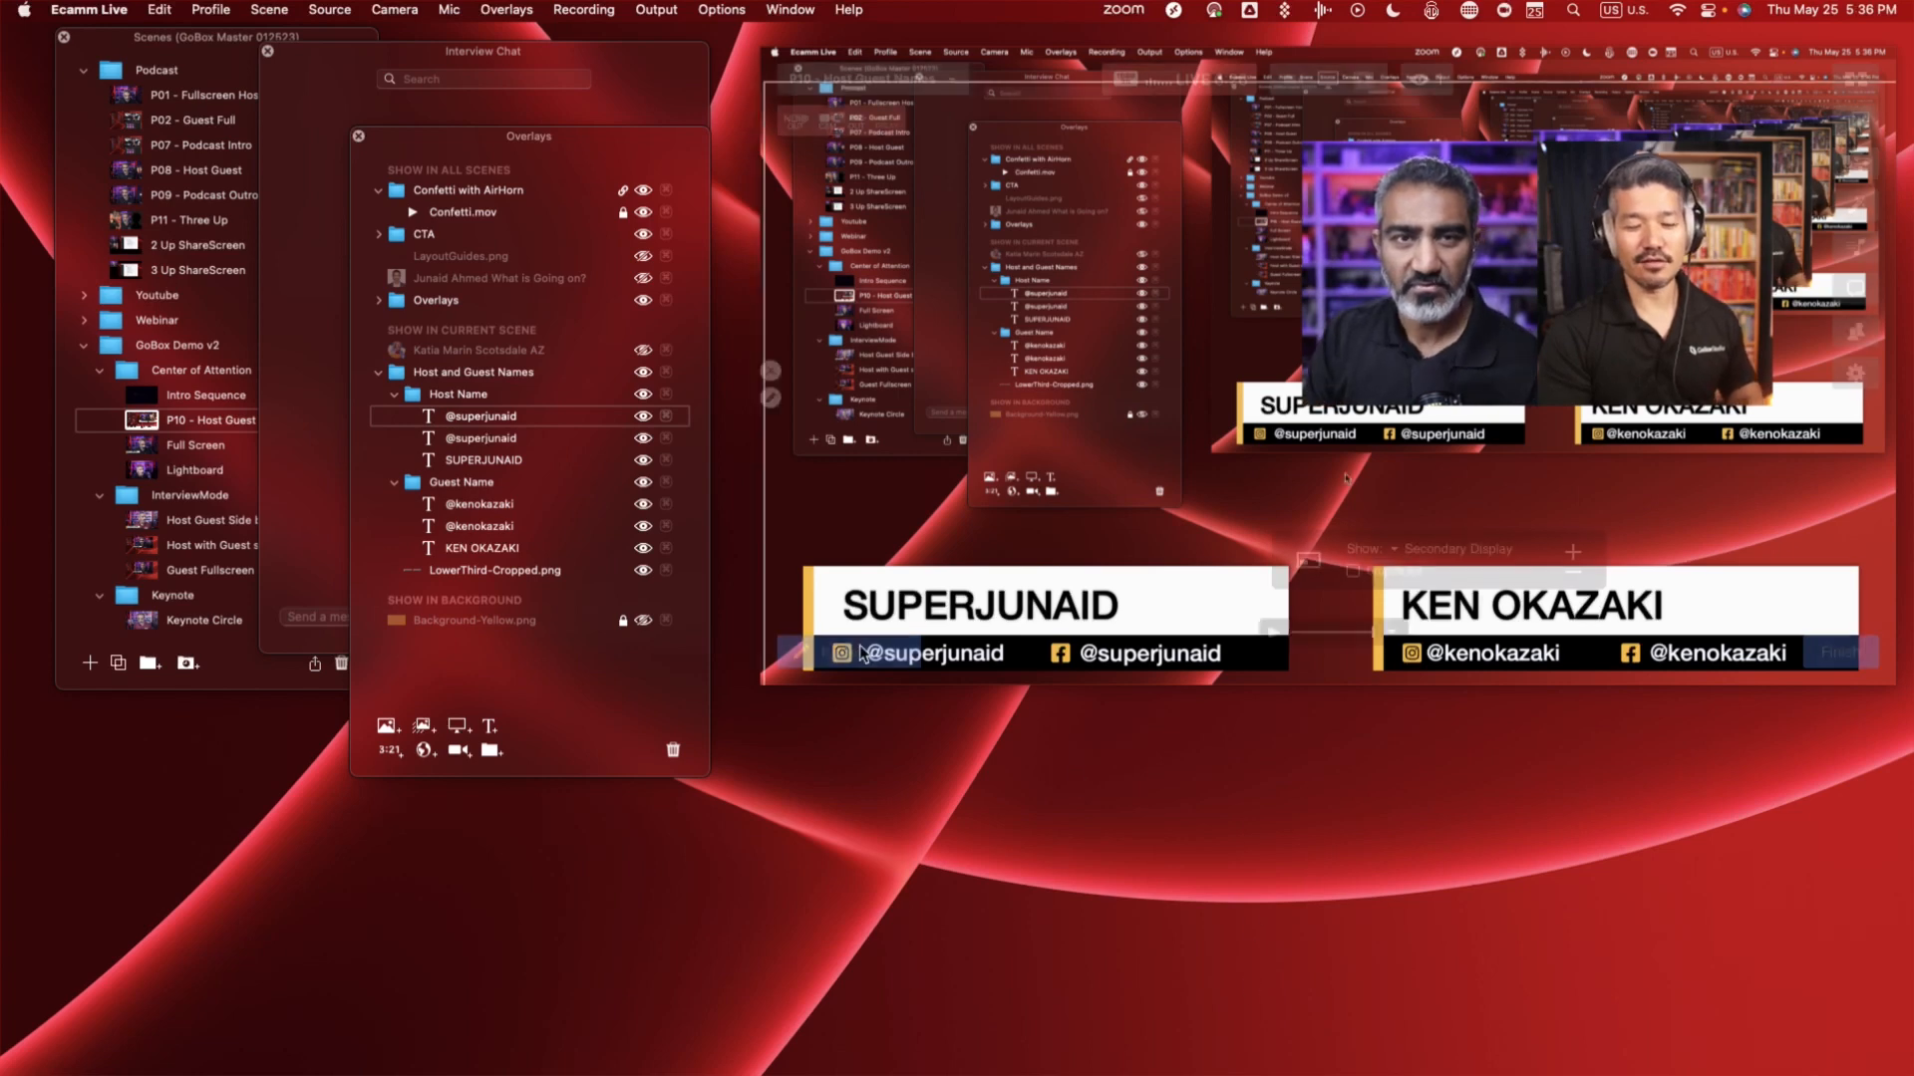
# - Change the surname in the guest's name overlay to DOLL and save it
pyautogui.doubleClick(489, 548)
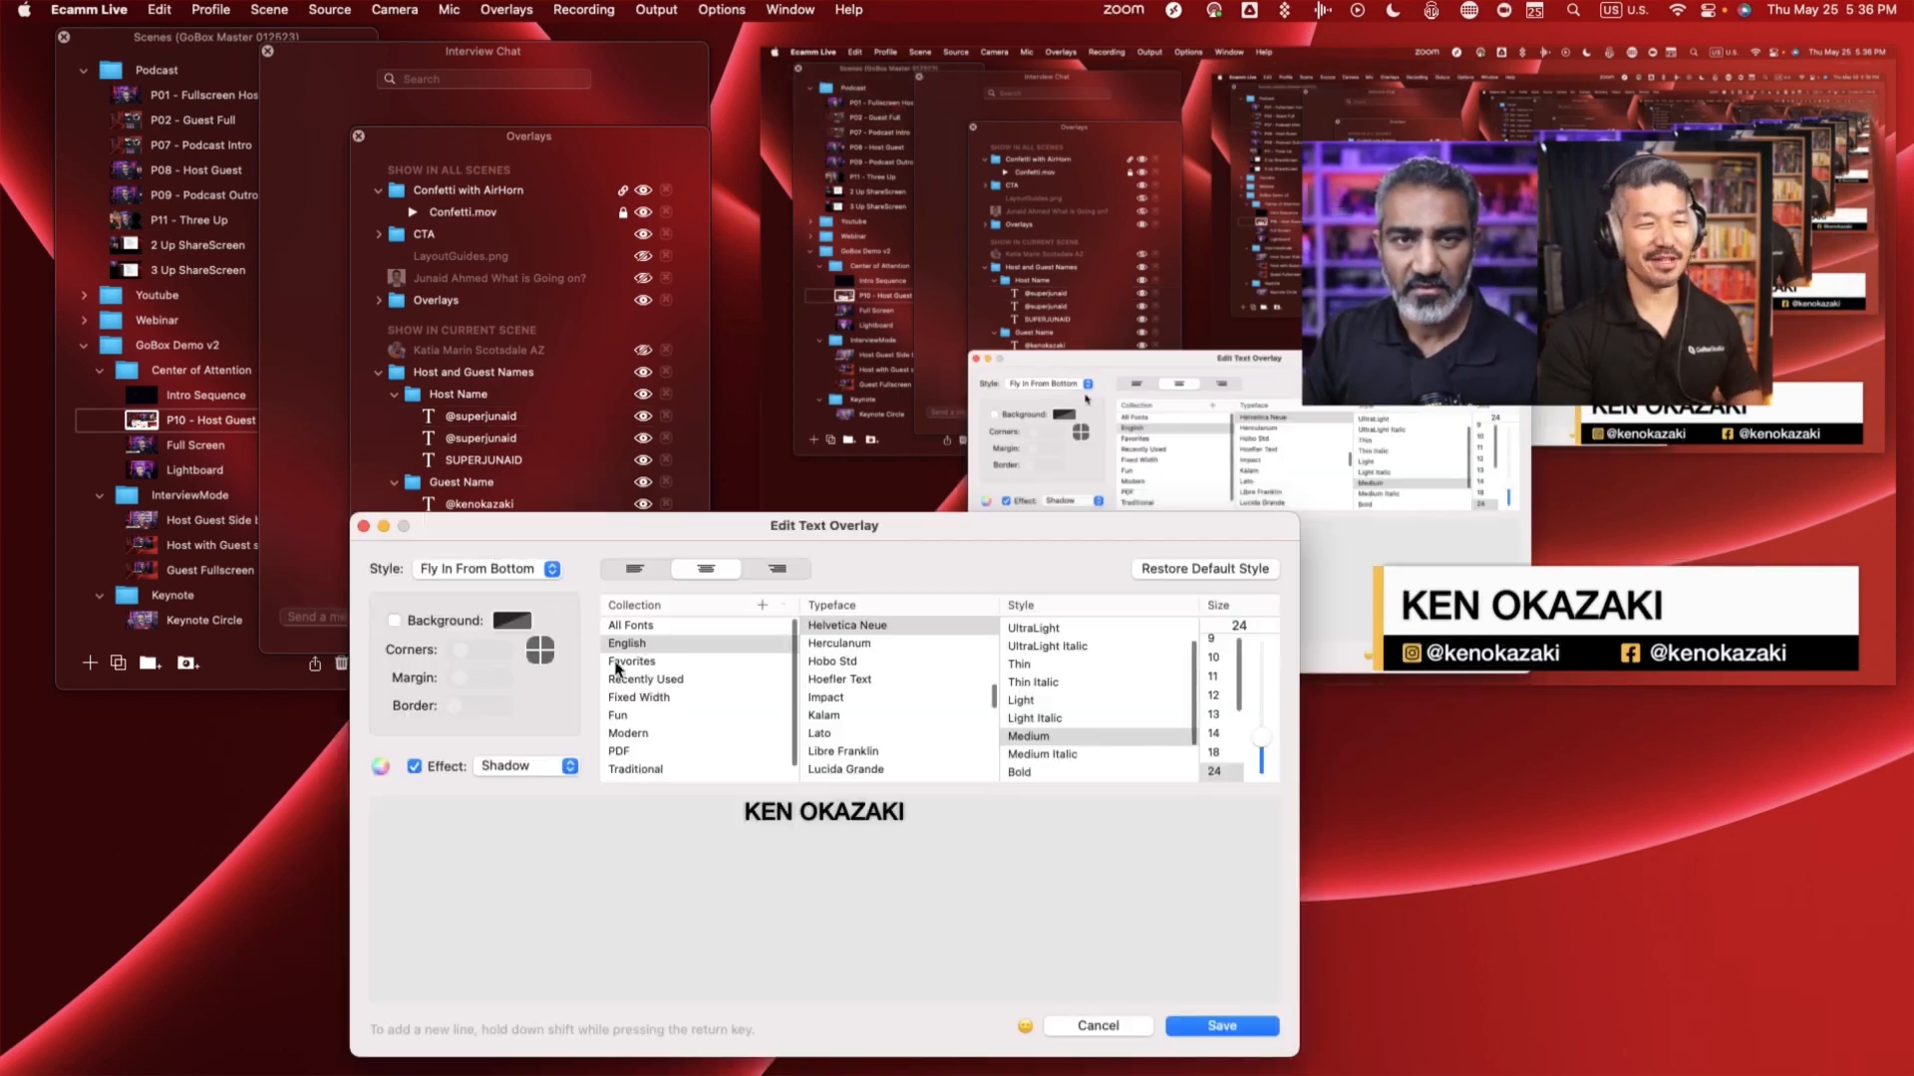
pyautogui.doubleClick(857, 813)
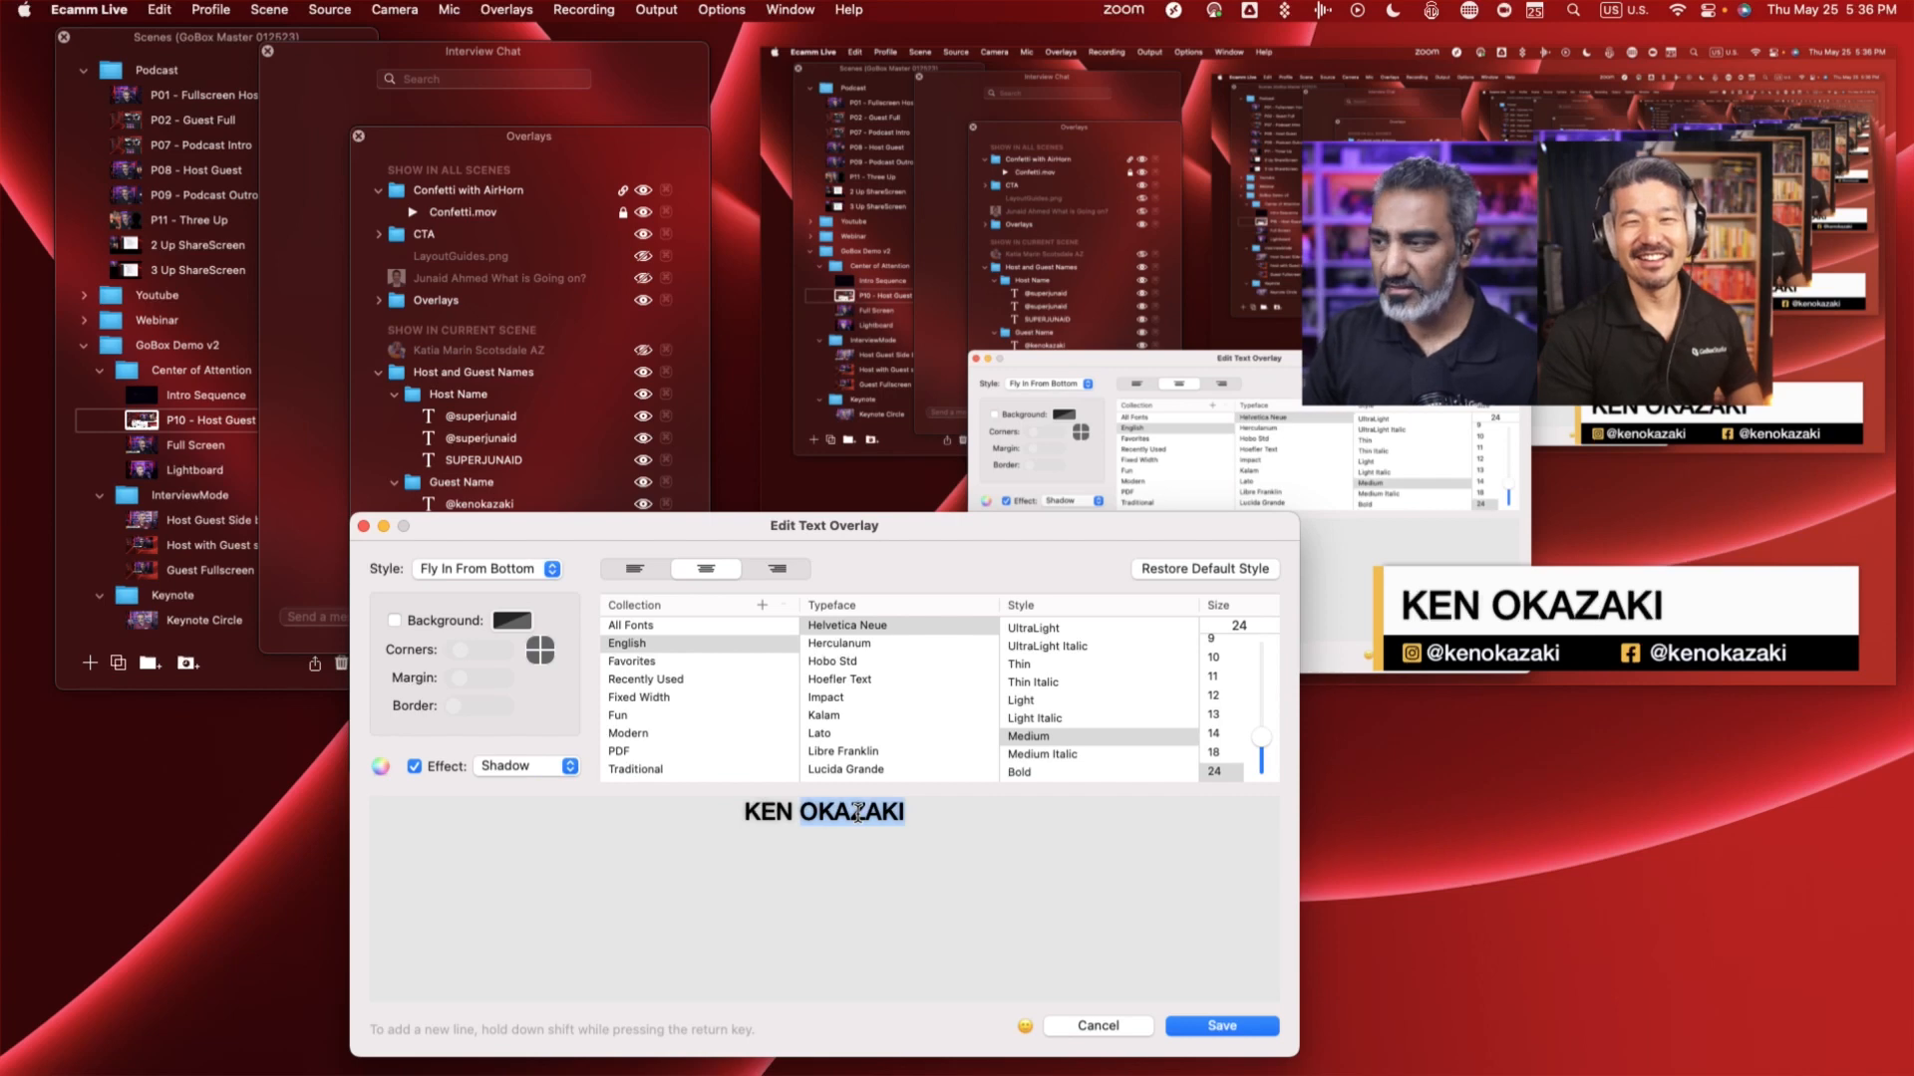
pyautogui.write('DOLL')
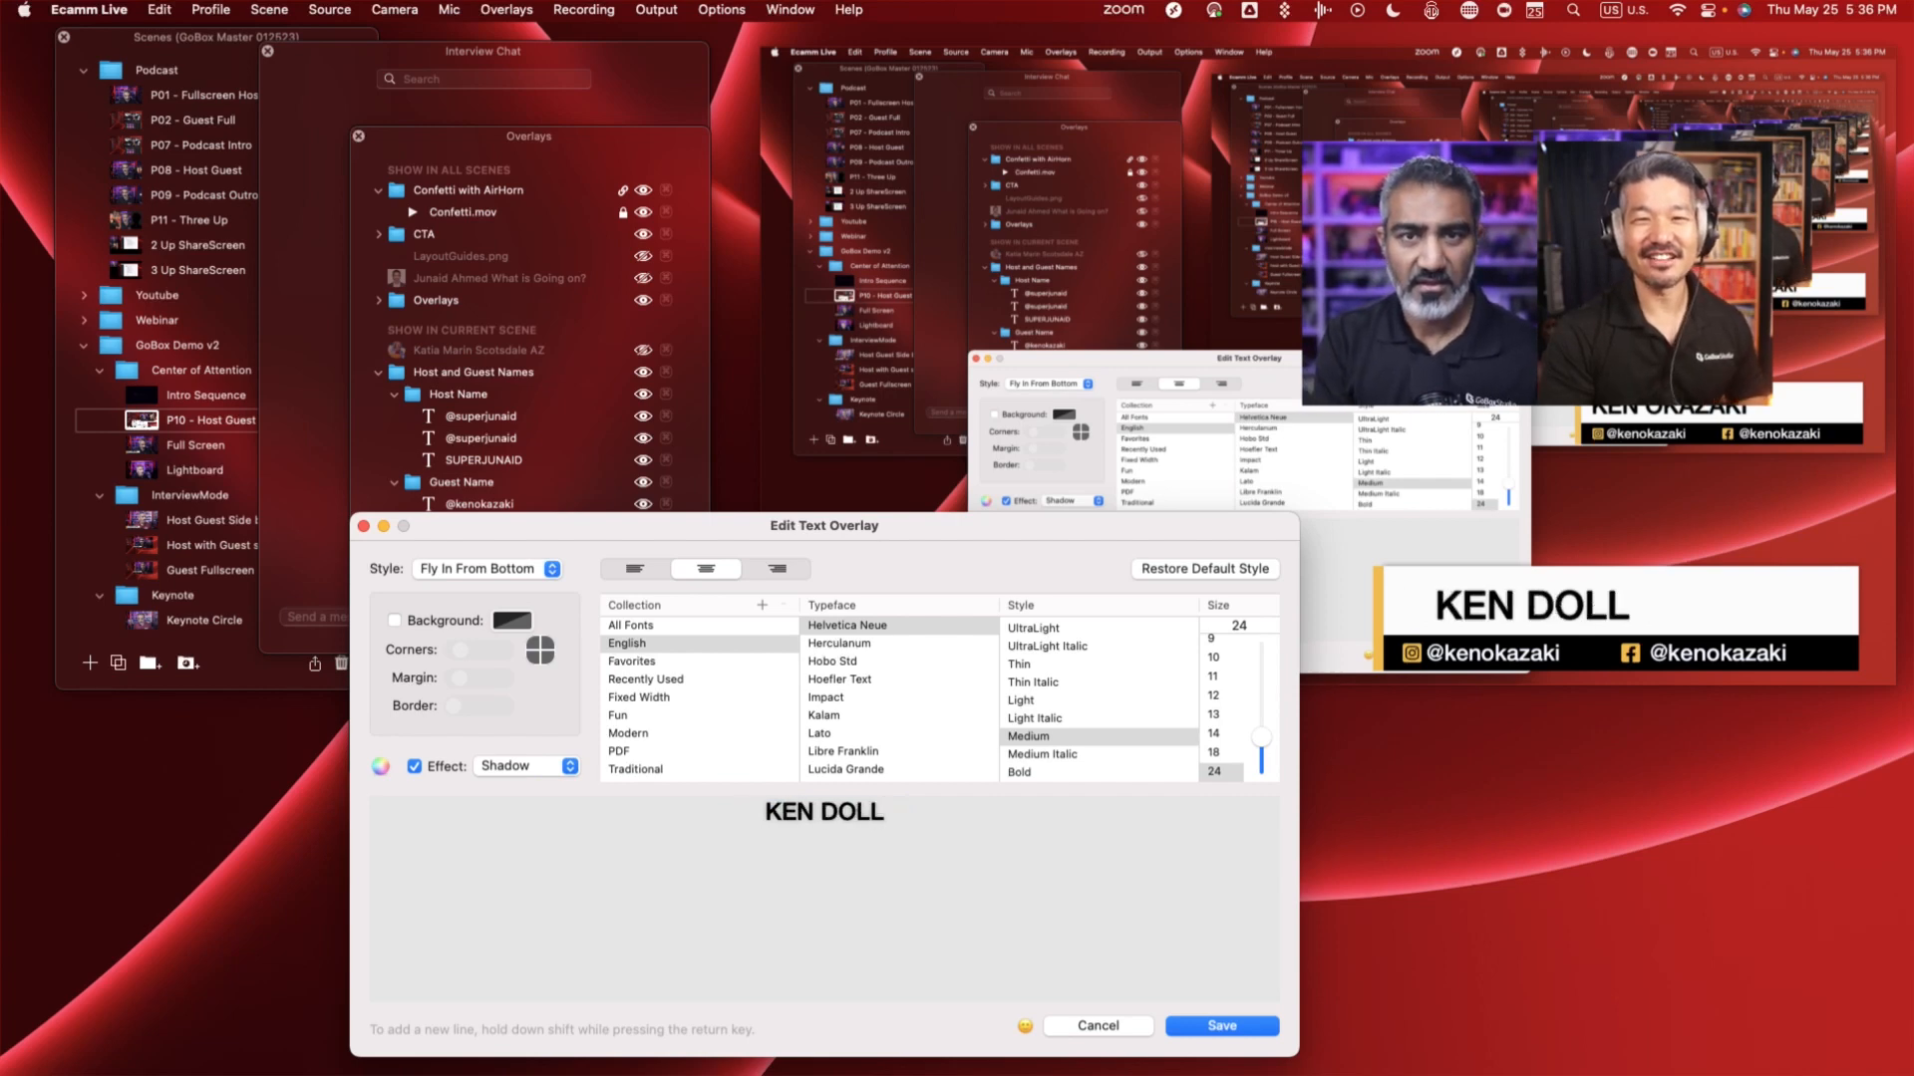
pyautogui.press('Return')
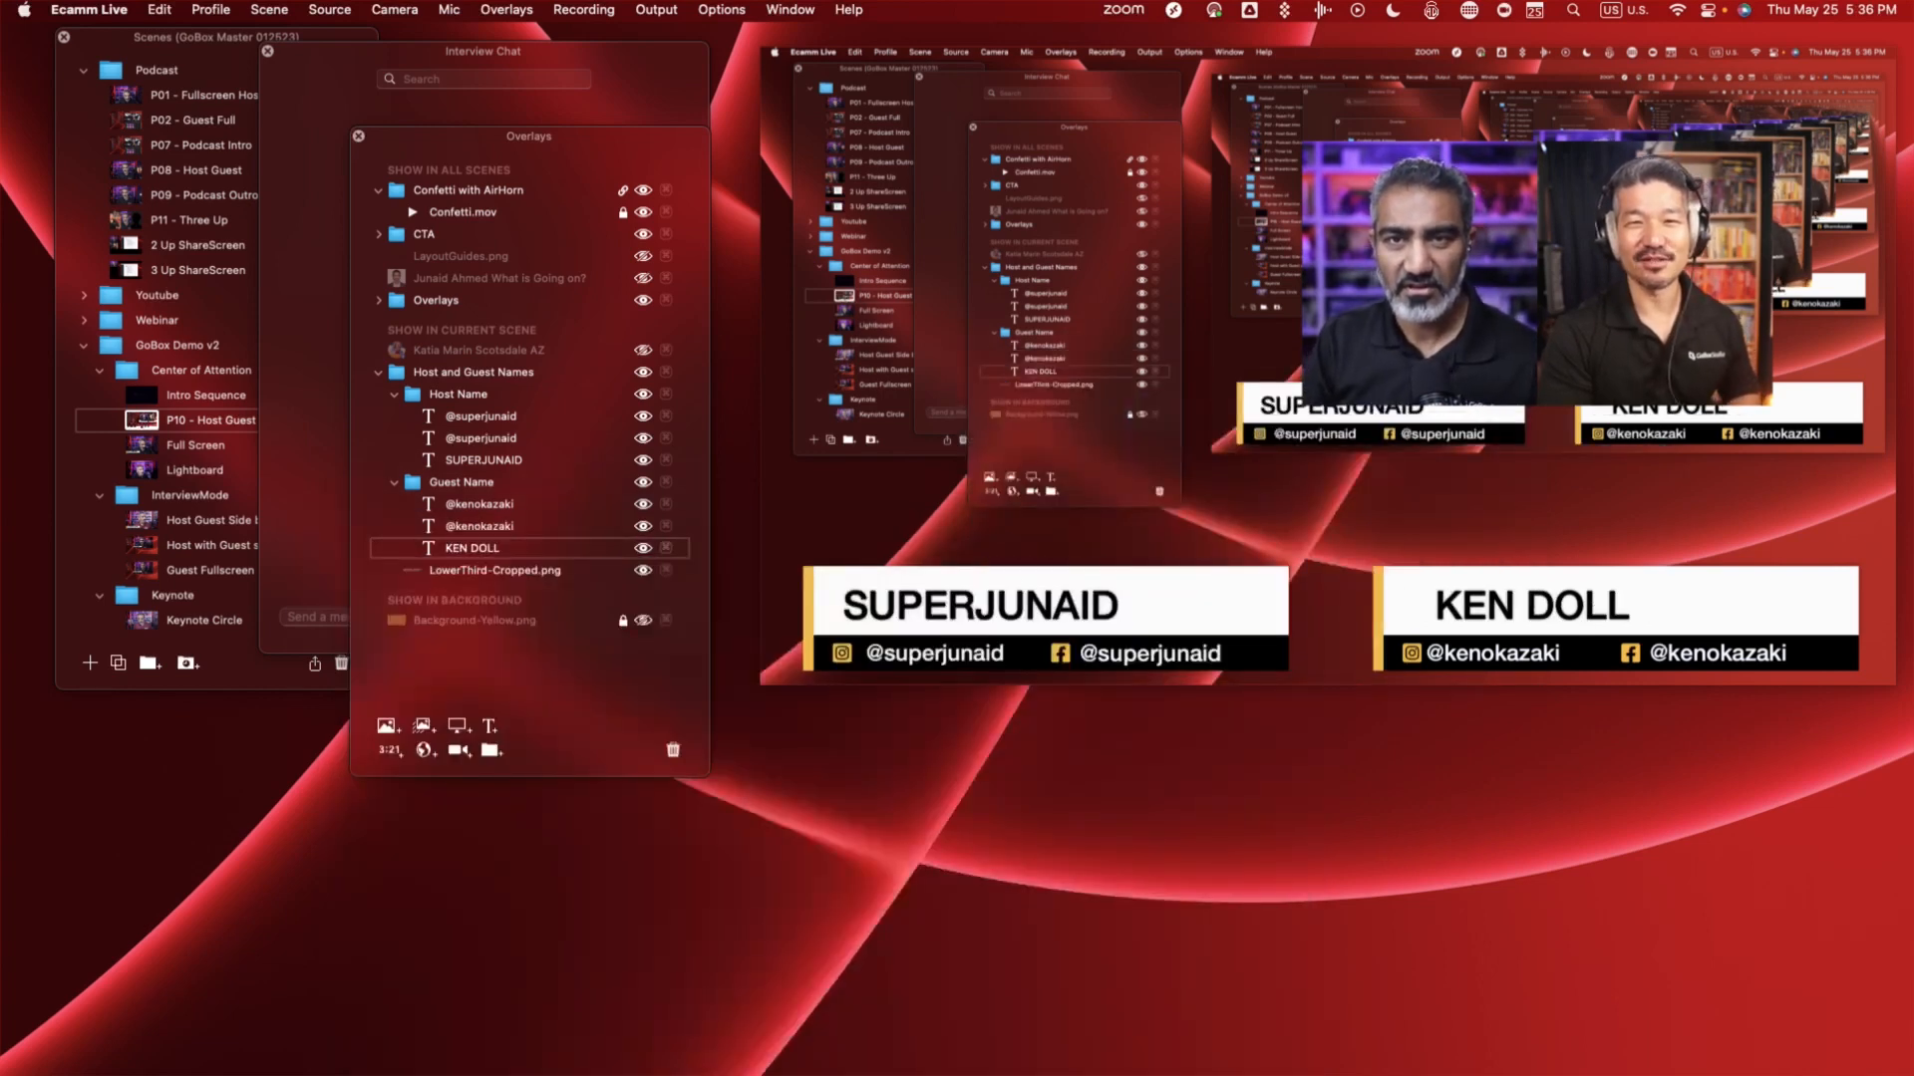
# - Shift the host's and guest's names in the preview to line up with the starting edge of their lower-third bars
pyautogui.moveTo(1625, 618)
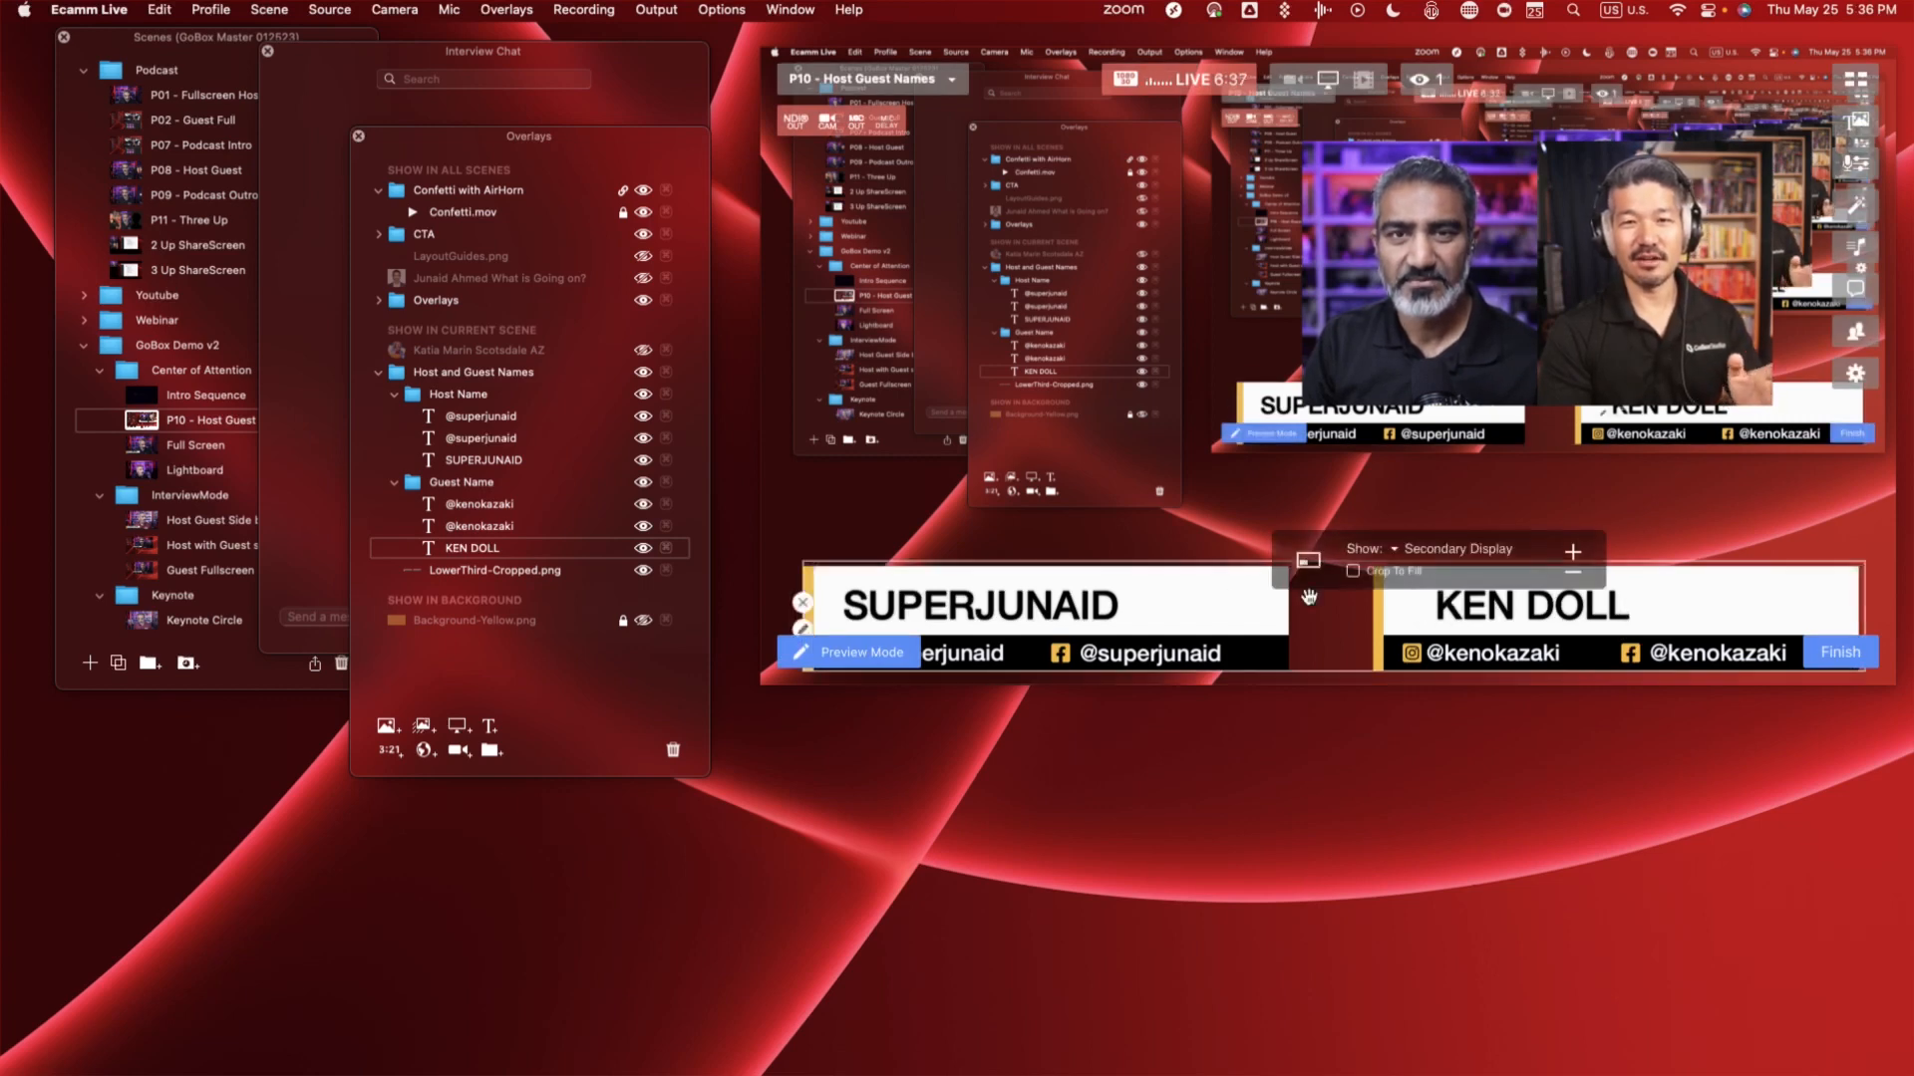
pyautogui.click(1060, 606)
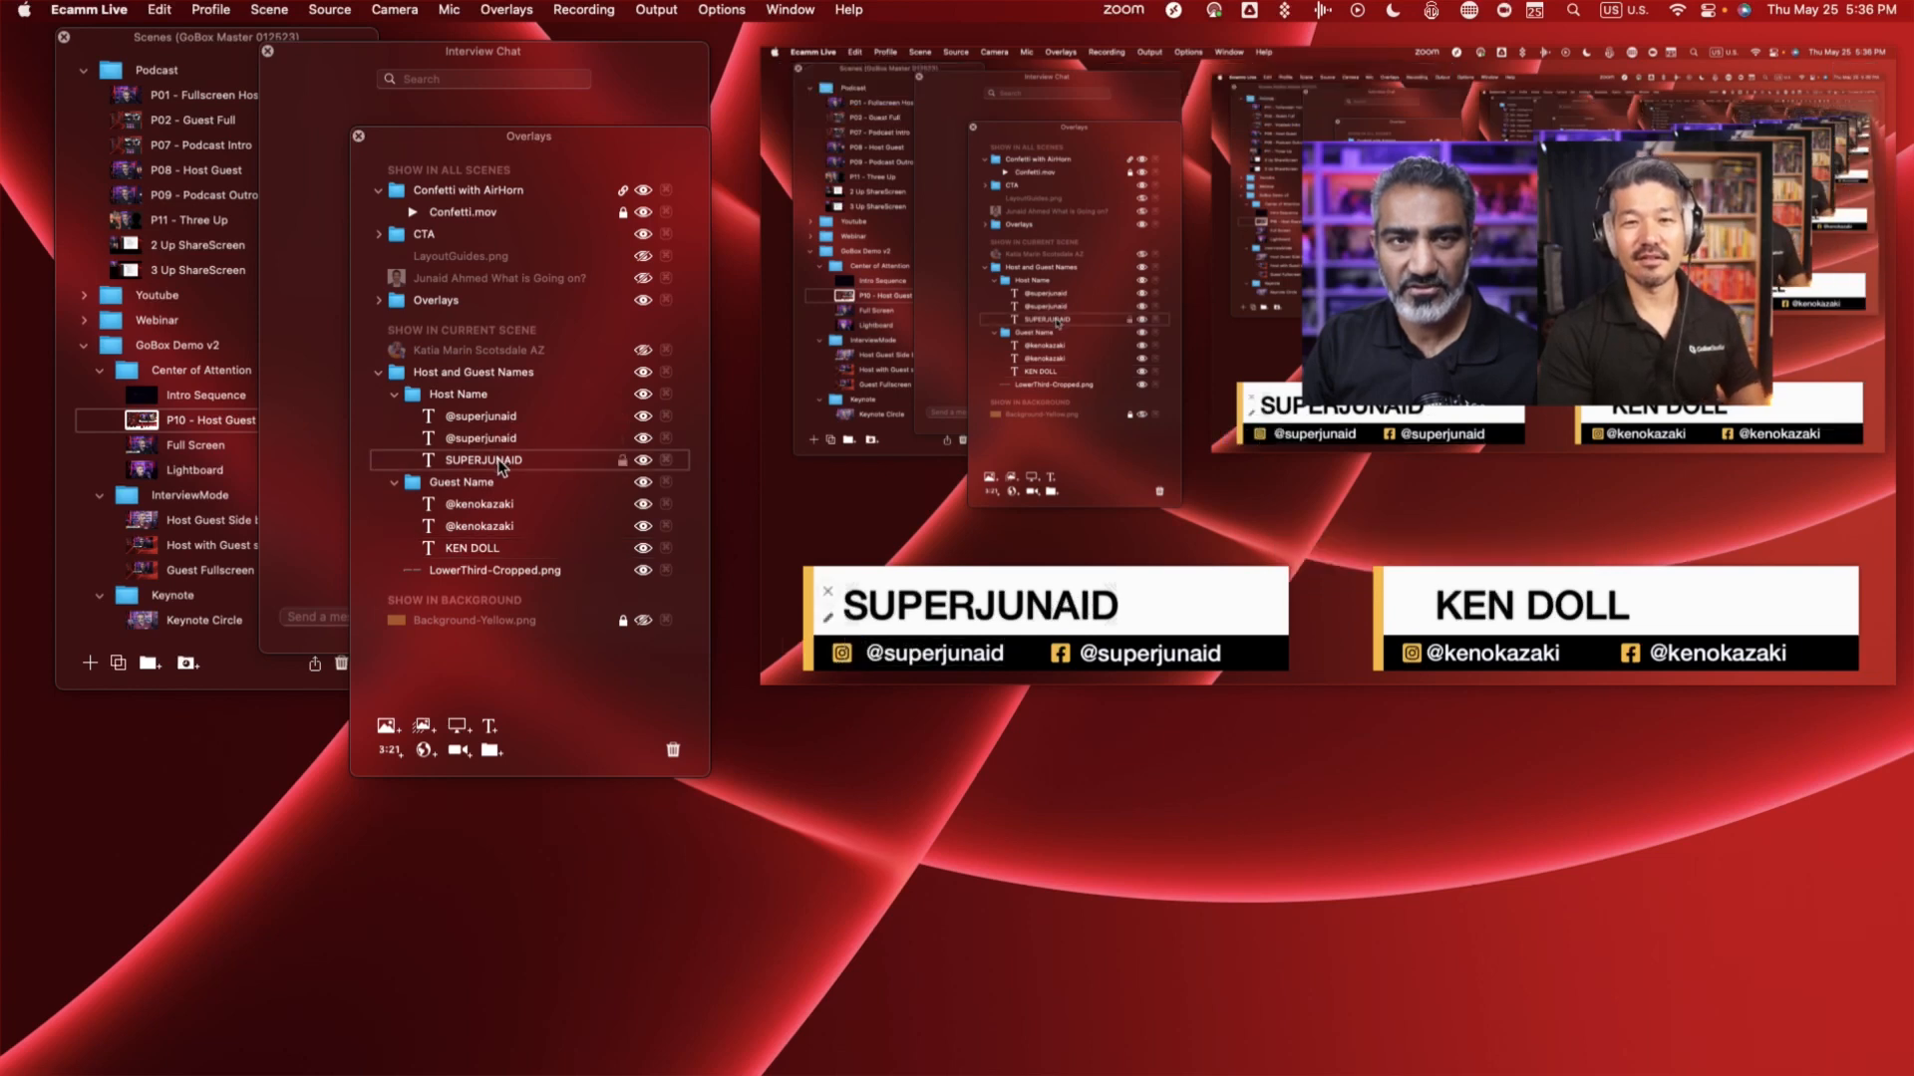
pyautogui.moveTo(934, 605)
pyautogui.mouseDown()
pyautogui.moveTo(989, 611)
pyautogui.moveTo(925, 609)
pyautogui.mouseUp()
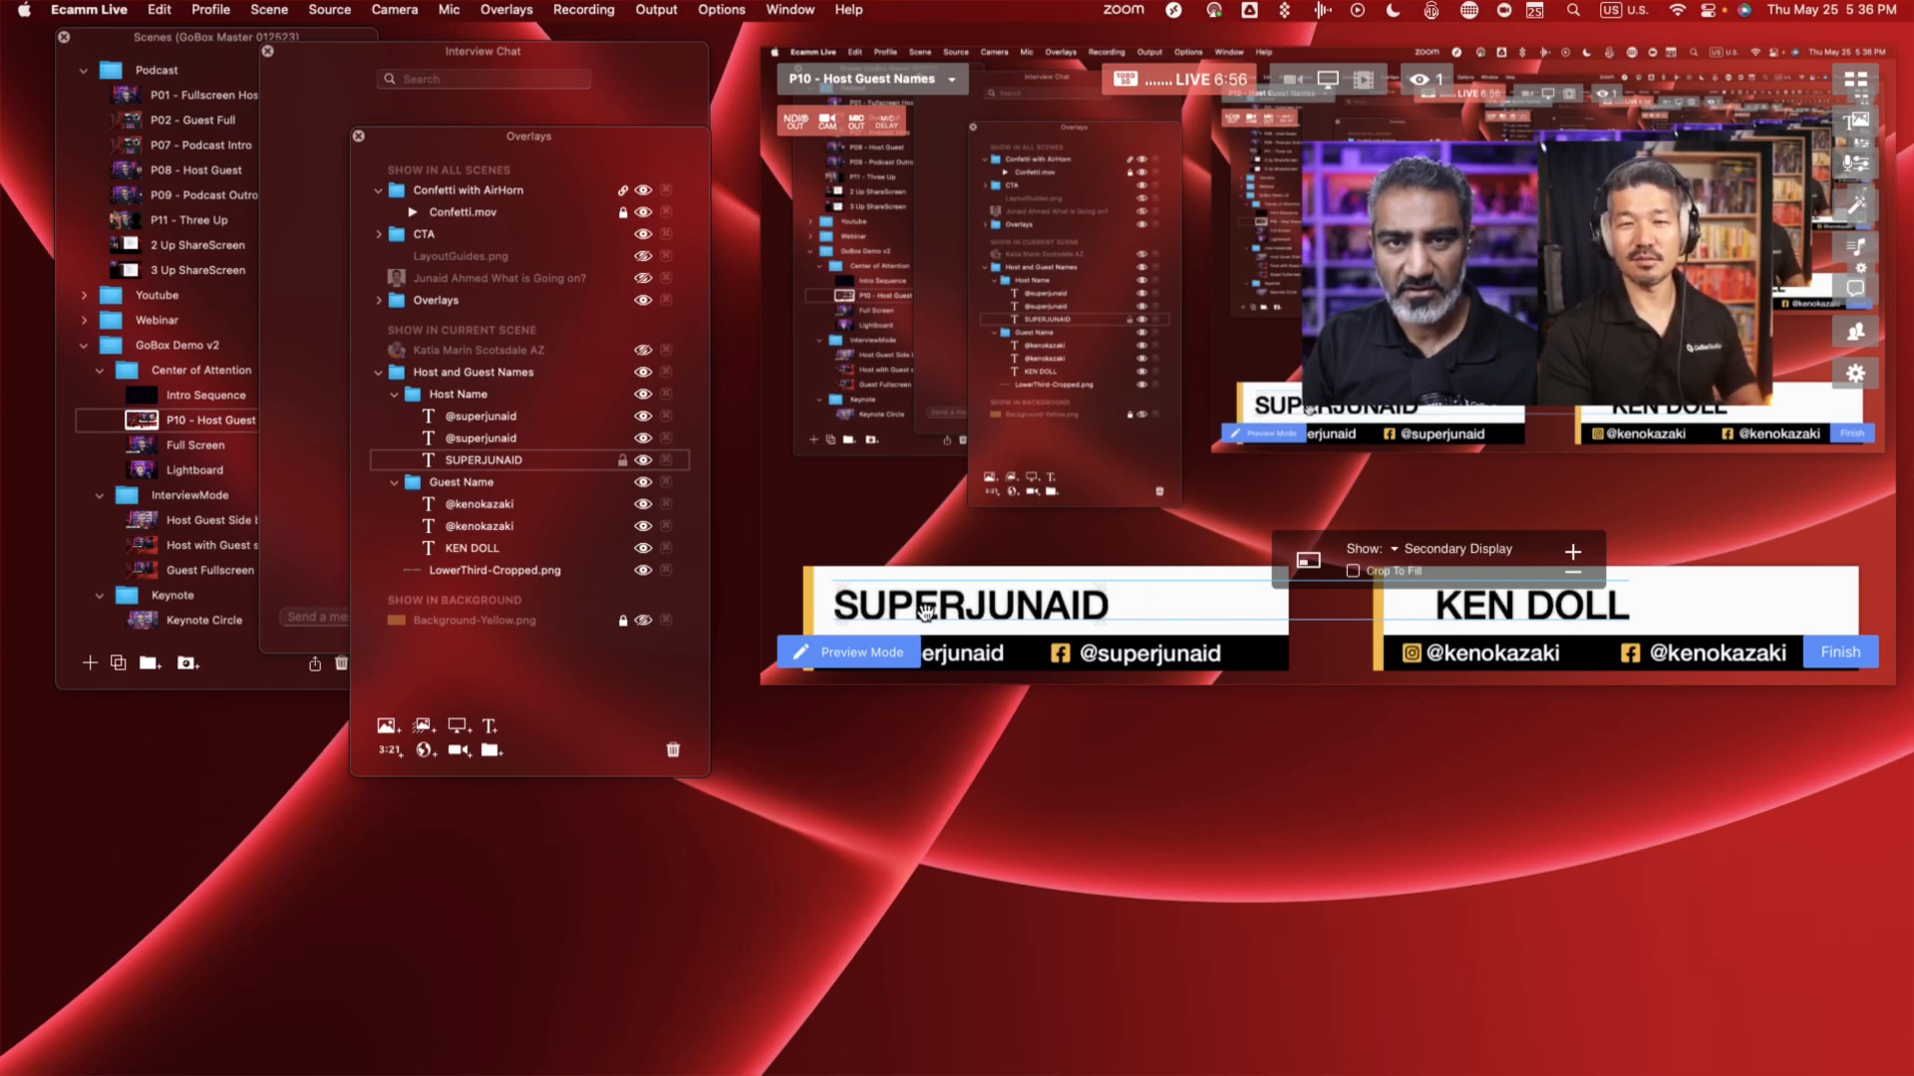
pyautogui.moveTo(1463, 616); pyautogui.dragTo(1426, 614)
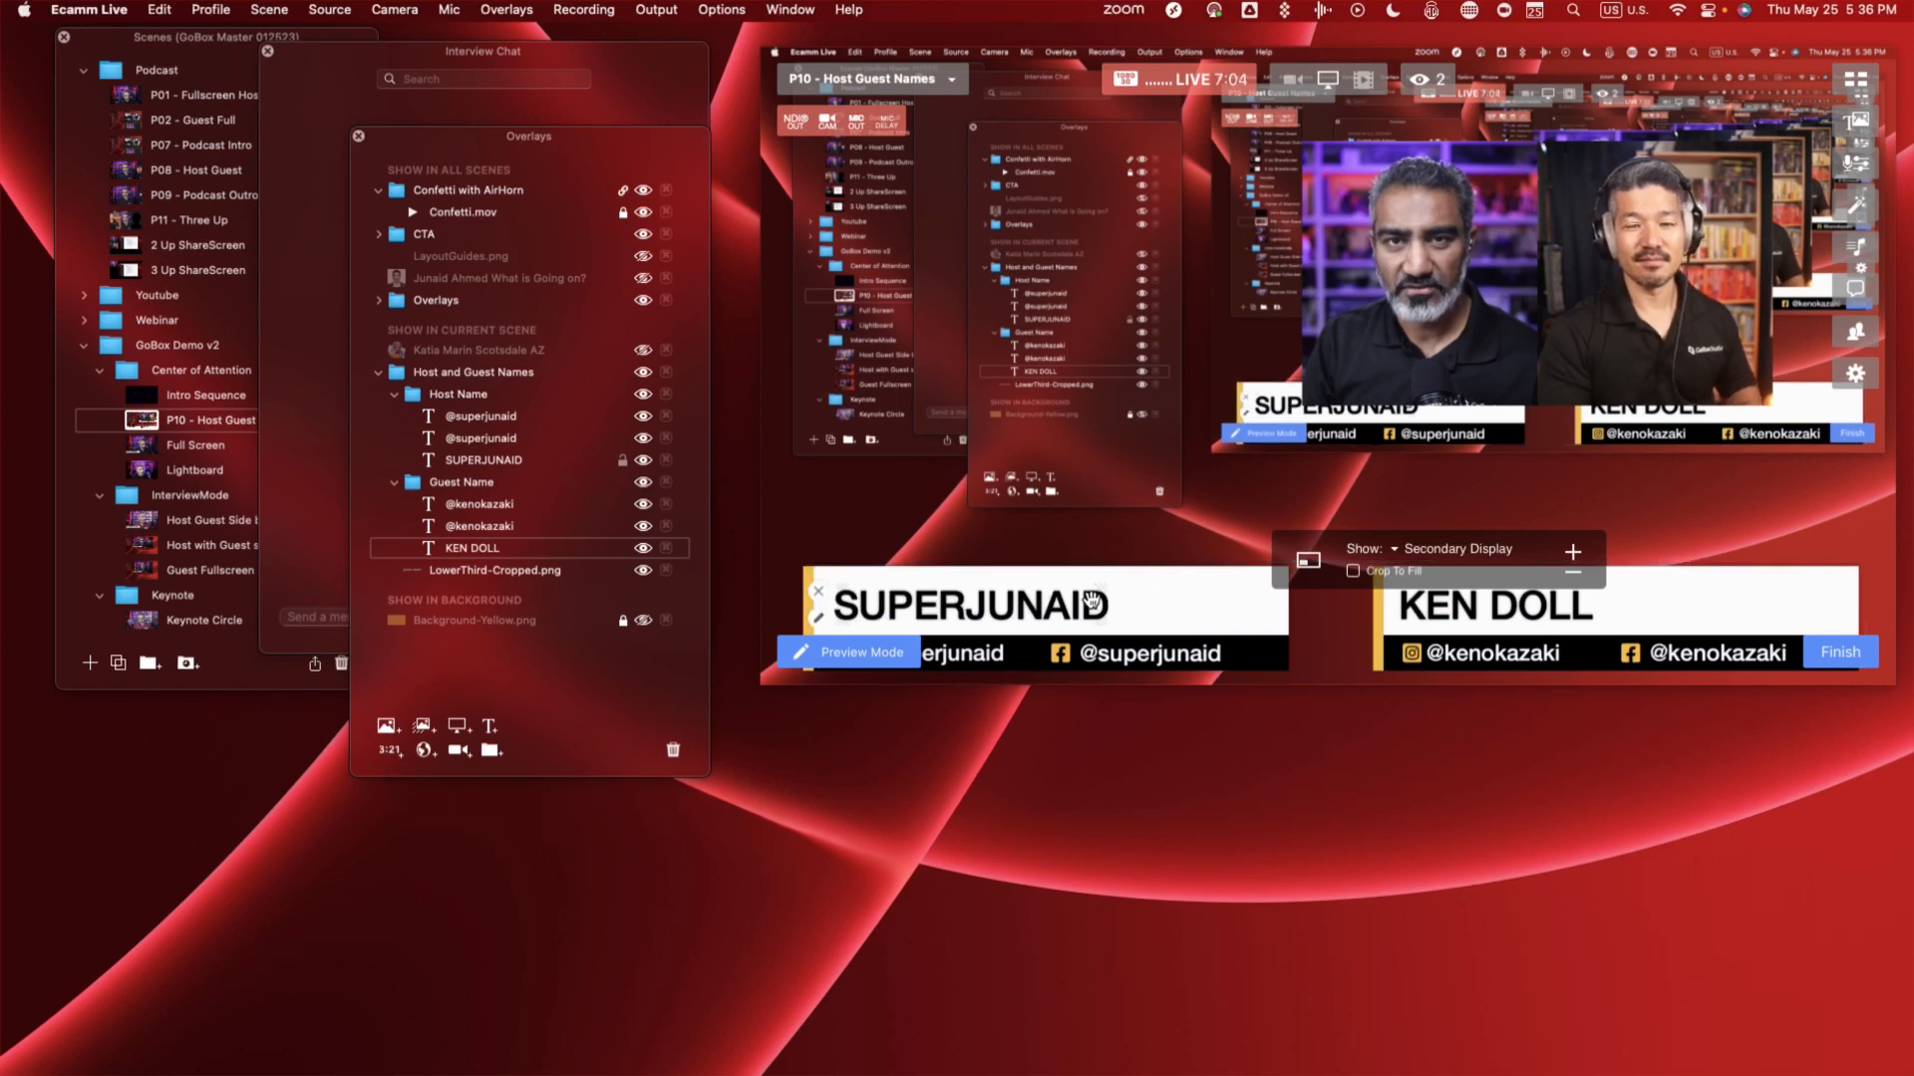
# - Try nudging the host's name in its lower third and scaling its text down and back up
pyautogui.moveTo(1091, 603); pyautogui.dragTo(1079, 596)
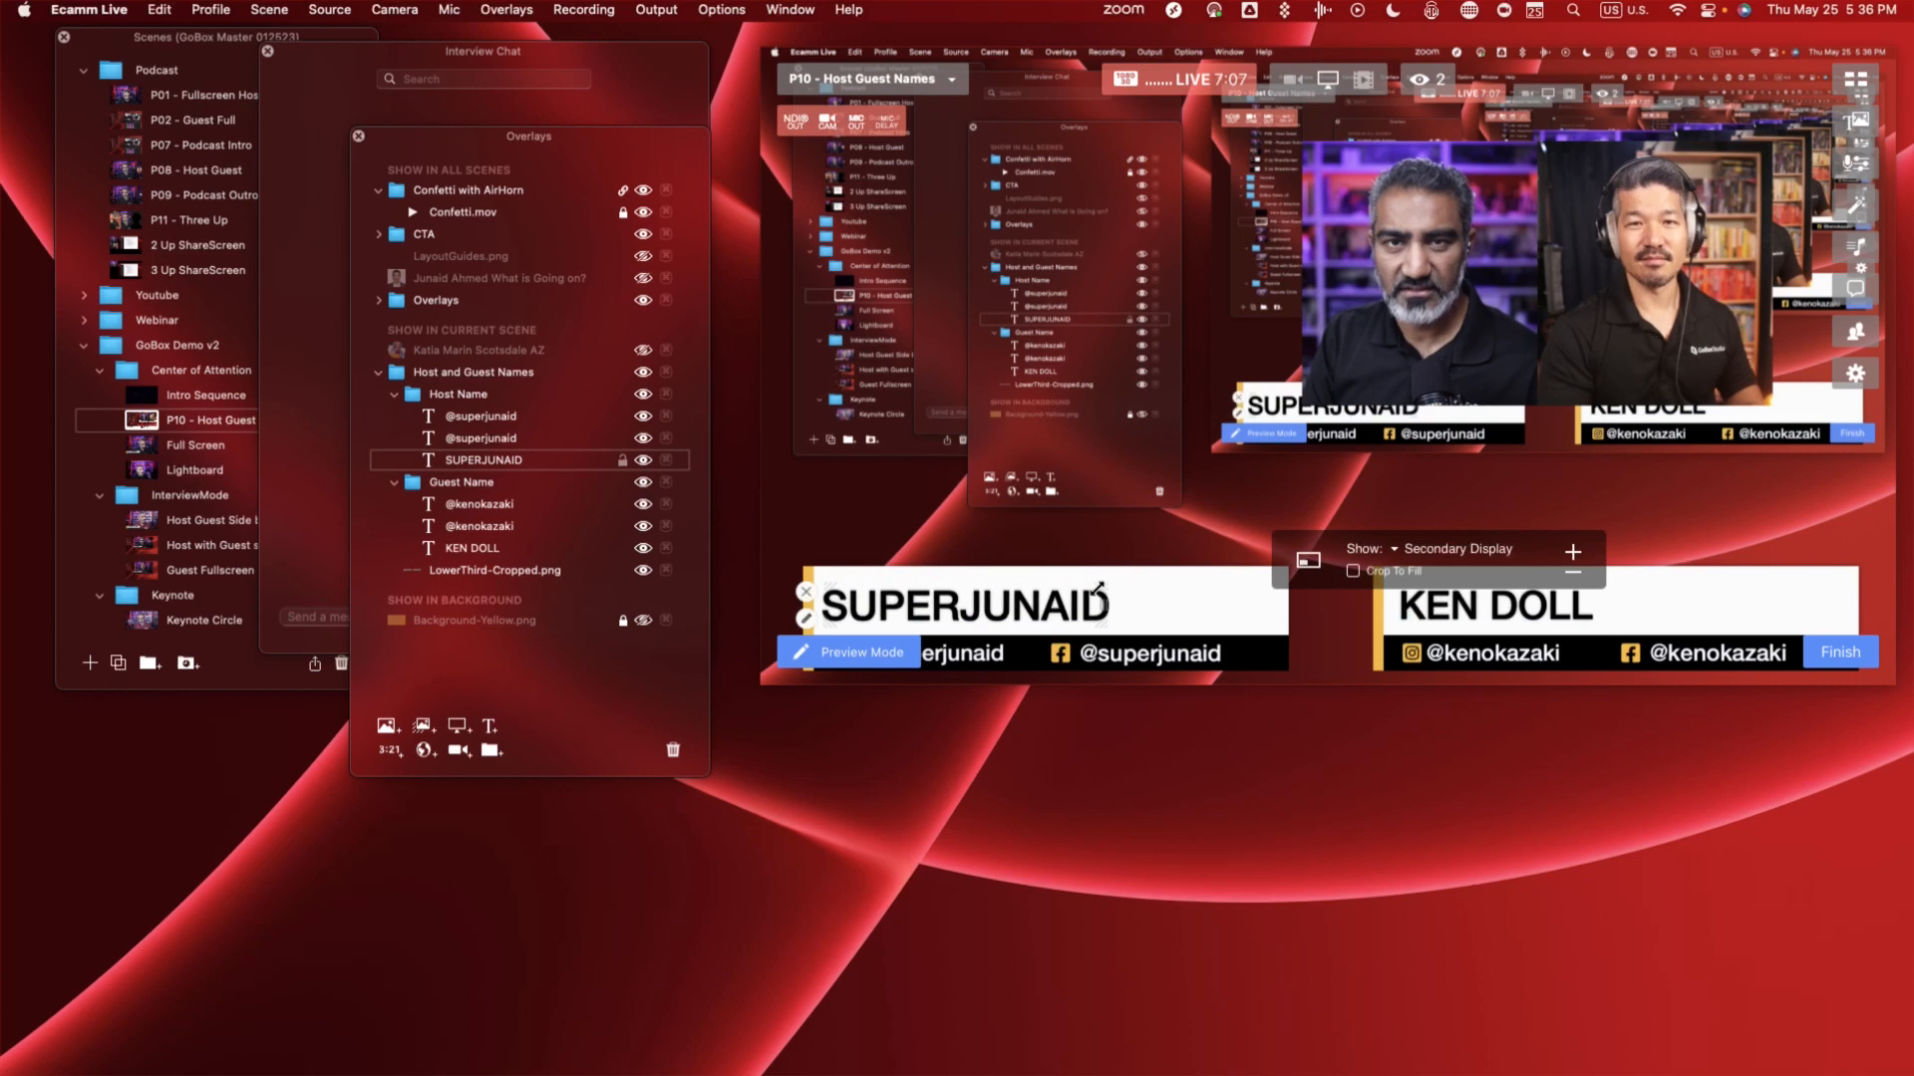
pyautogui.moveTo(1096, 588); pyautogui.dragTo(1086, 595)
pyautogui.scroll(-5, 1085, 595)
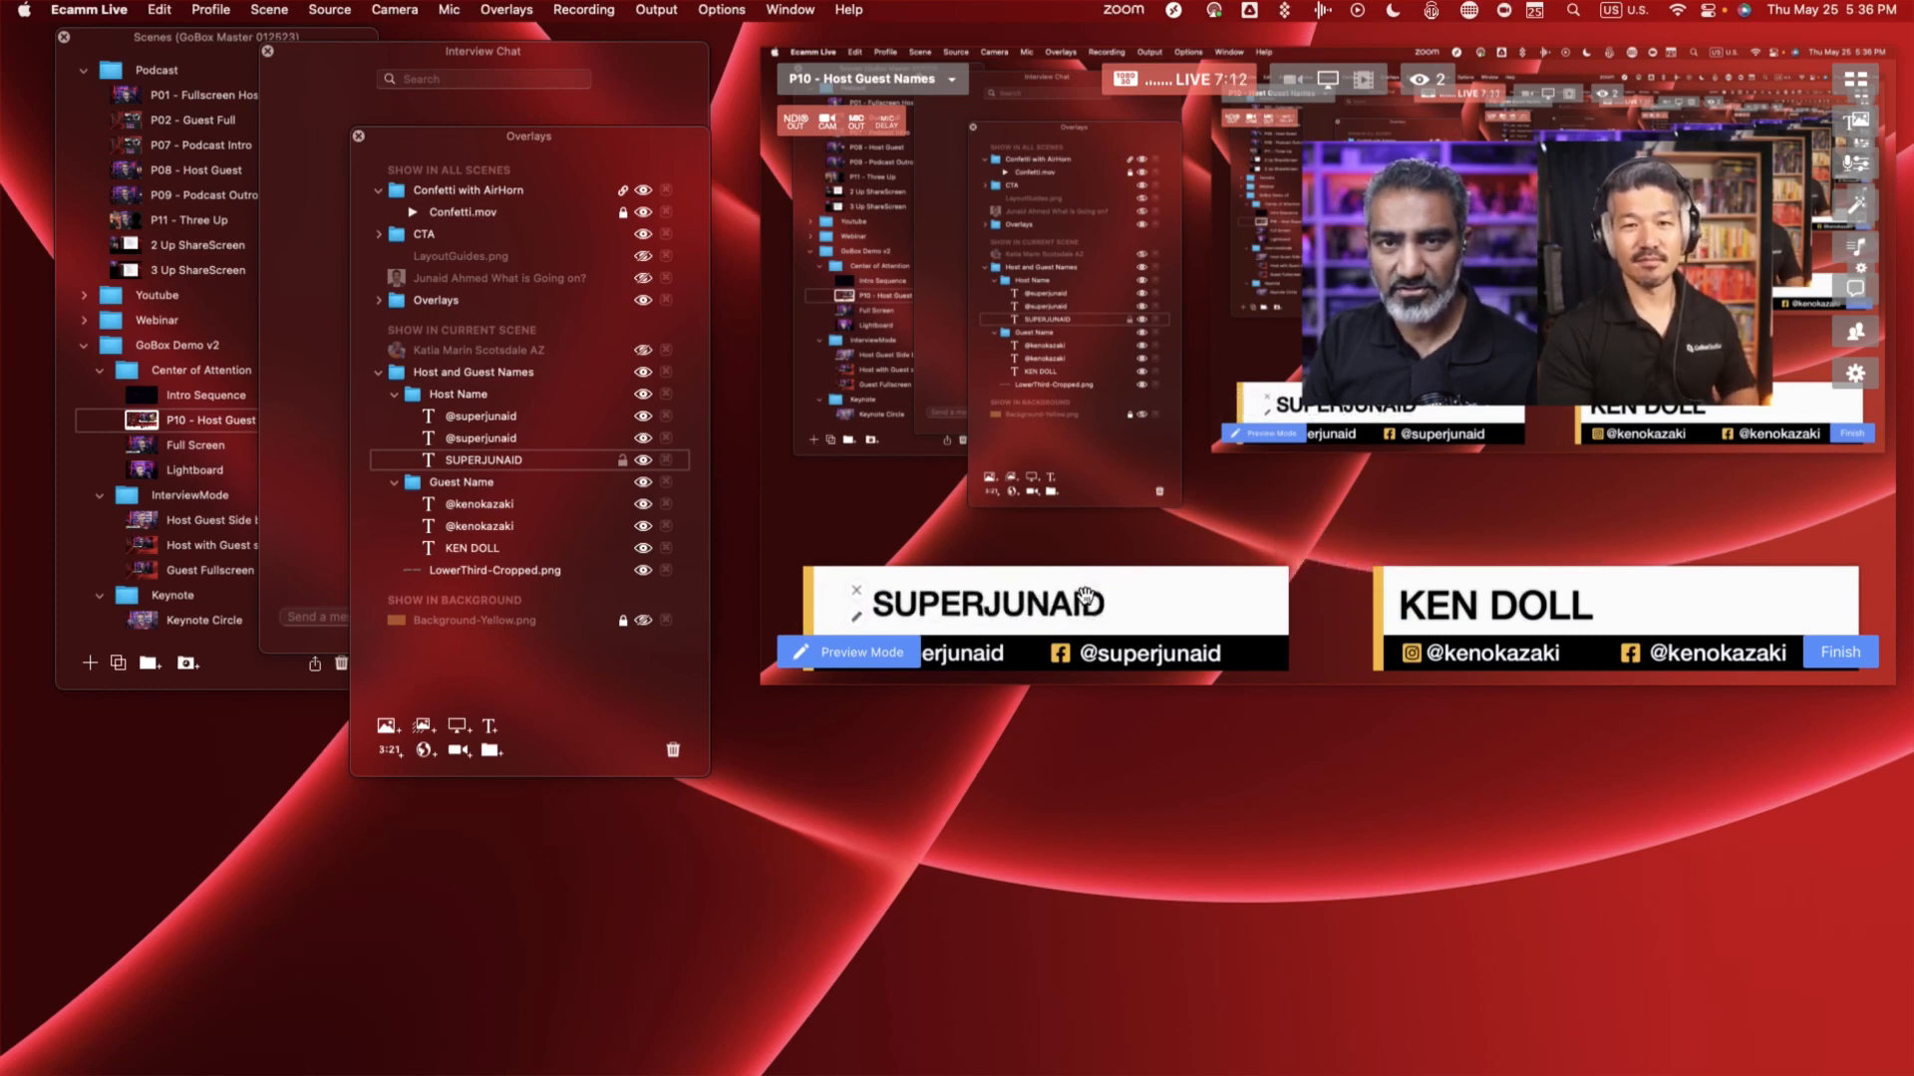
pyautogui.scroll(5, 1085, 595)
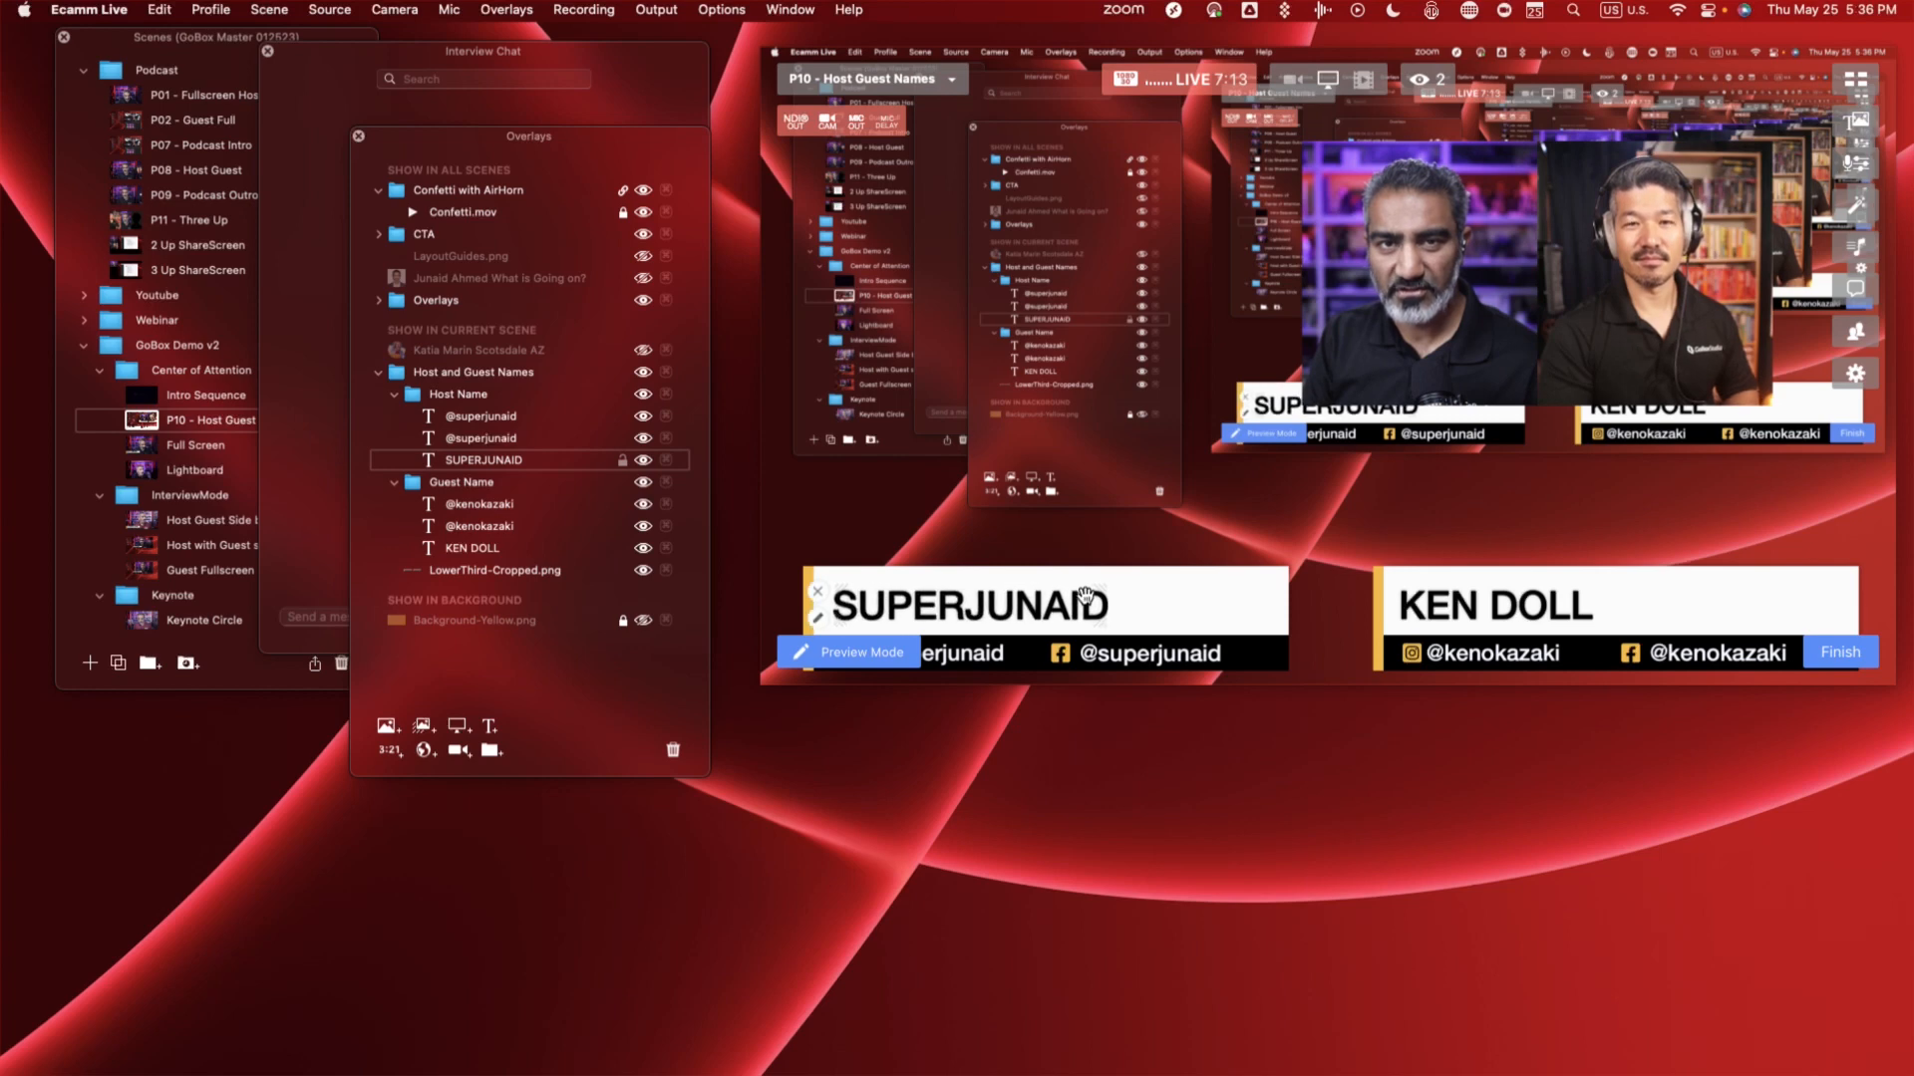
pyautogui.scroll(-1, 1086, 595)
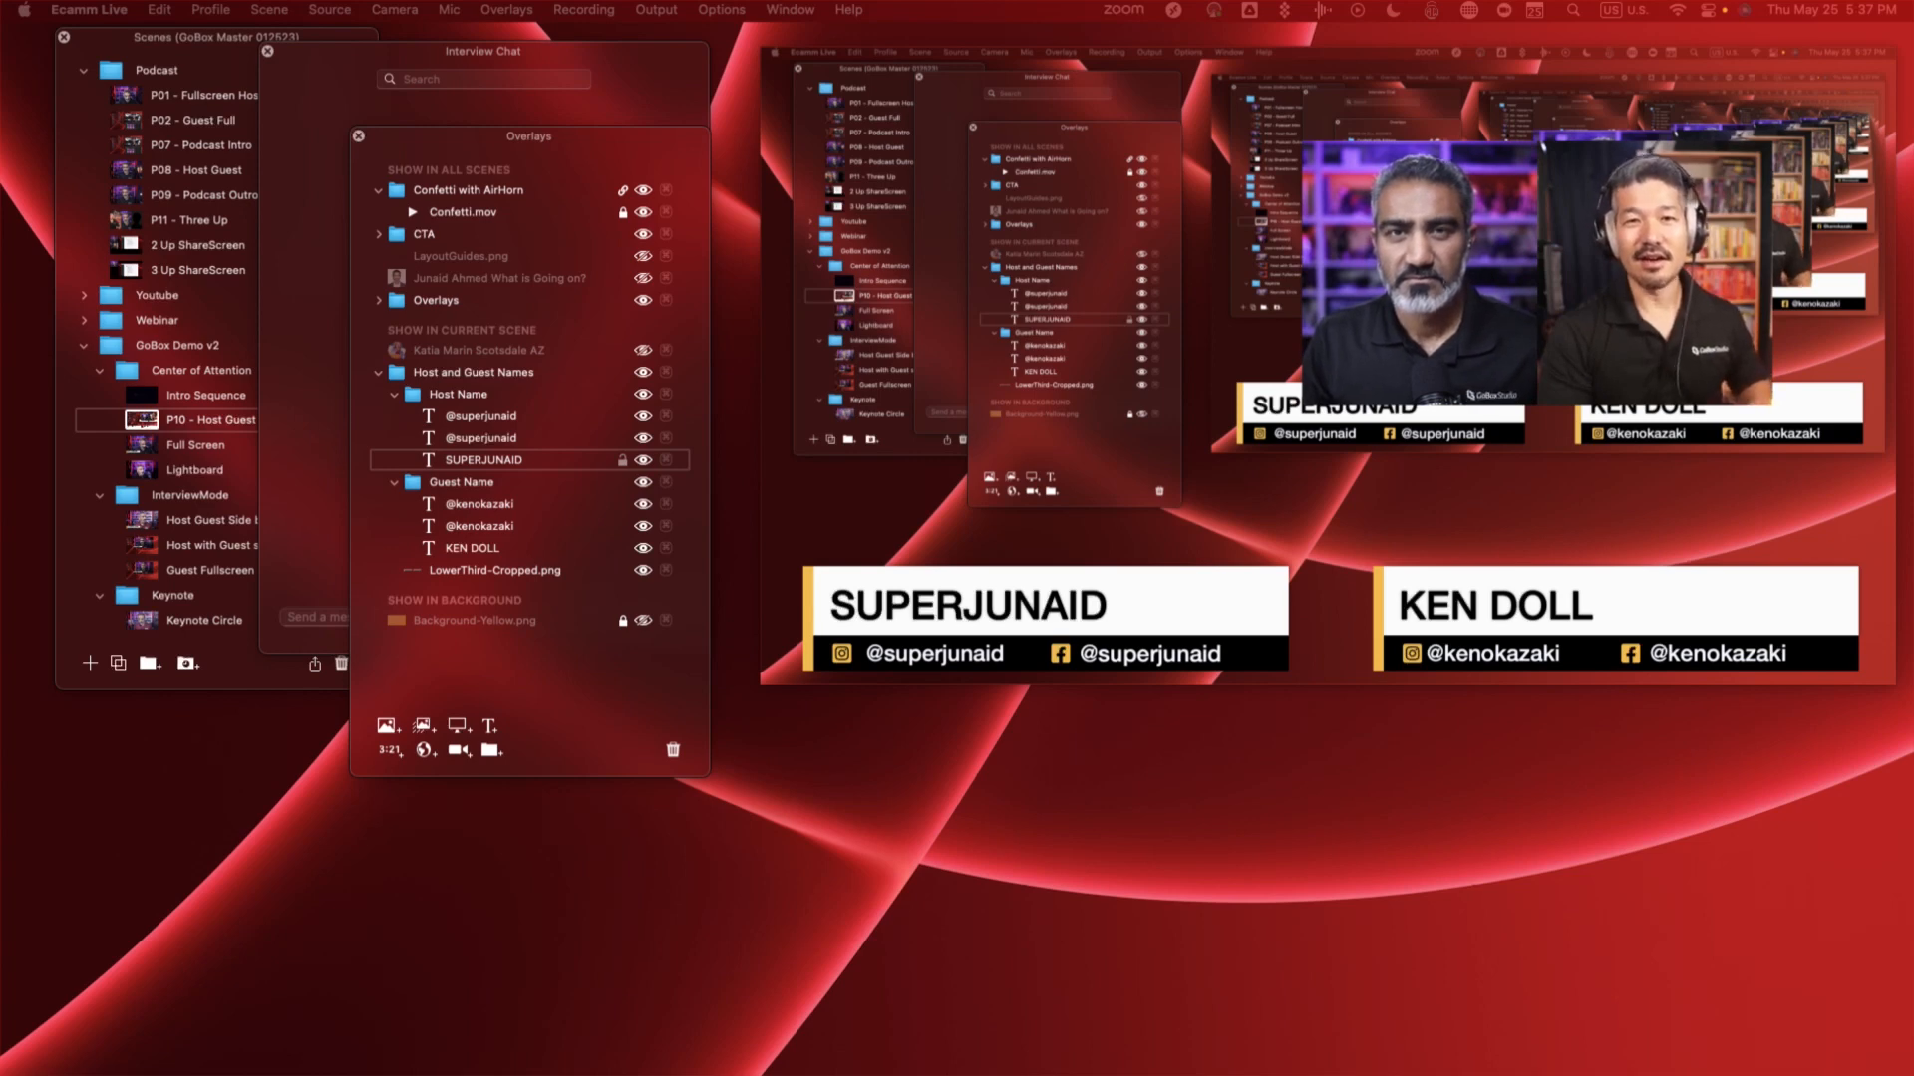
# - Switch the P10 - Host Guest Names scene from screen share to the camera views and go to the Full Screen scene
pyautogui.moveTo(1280, 598)
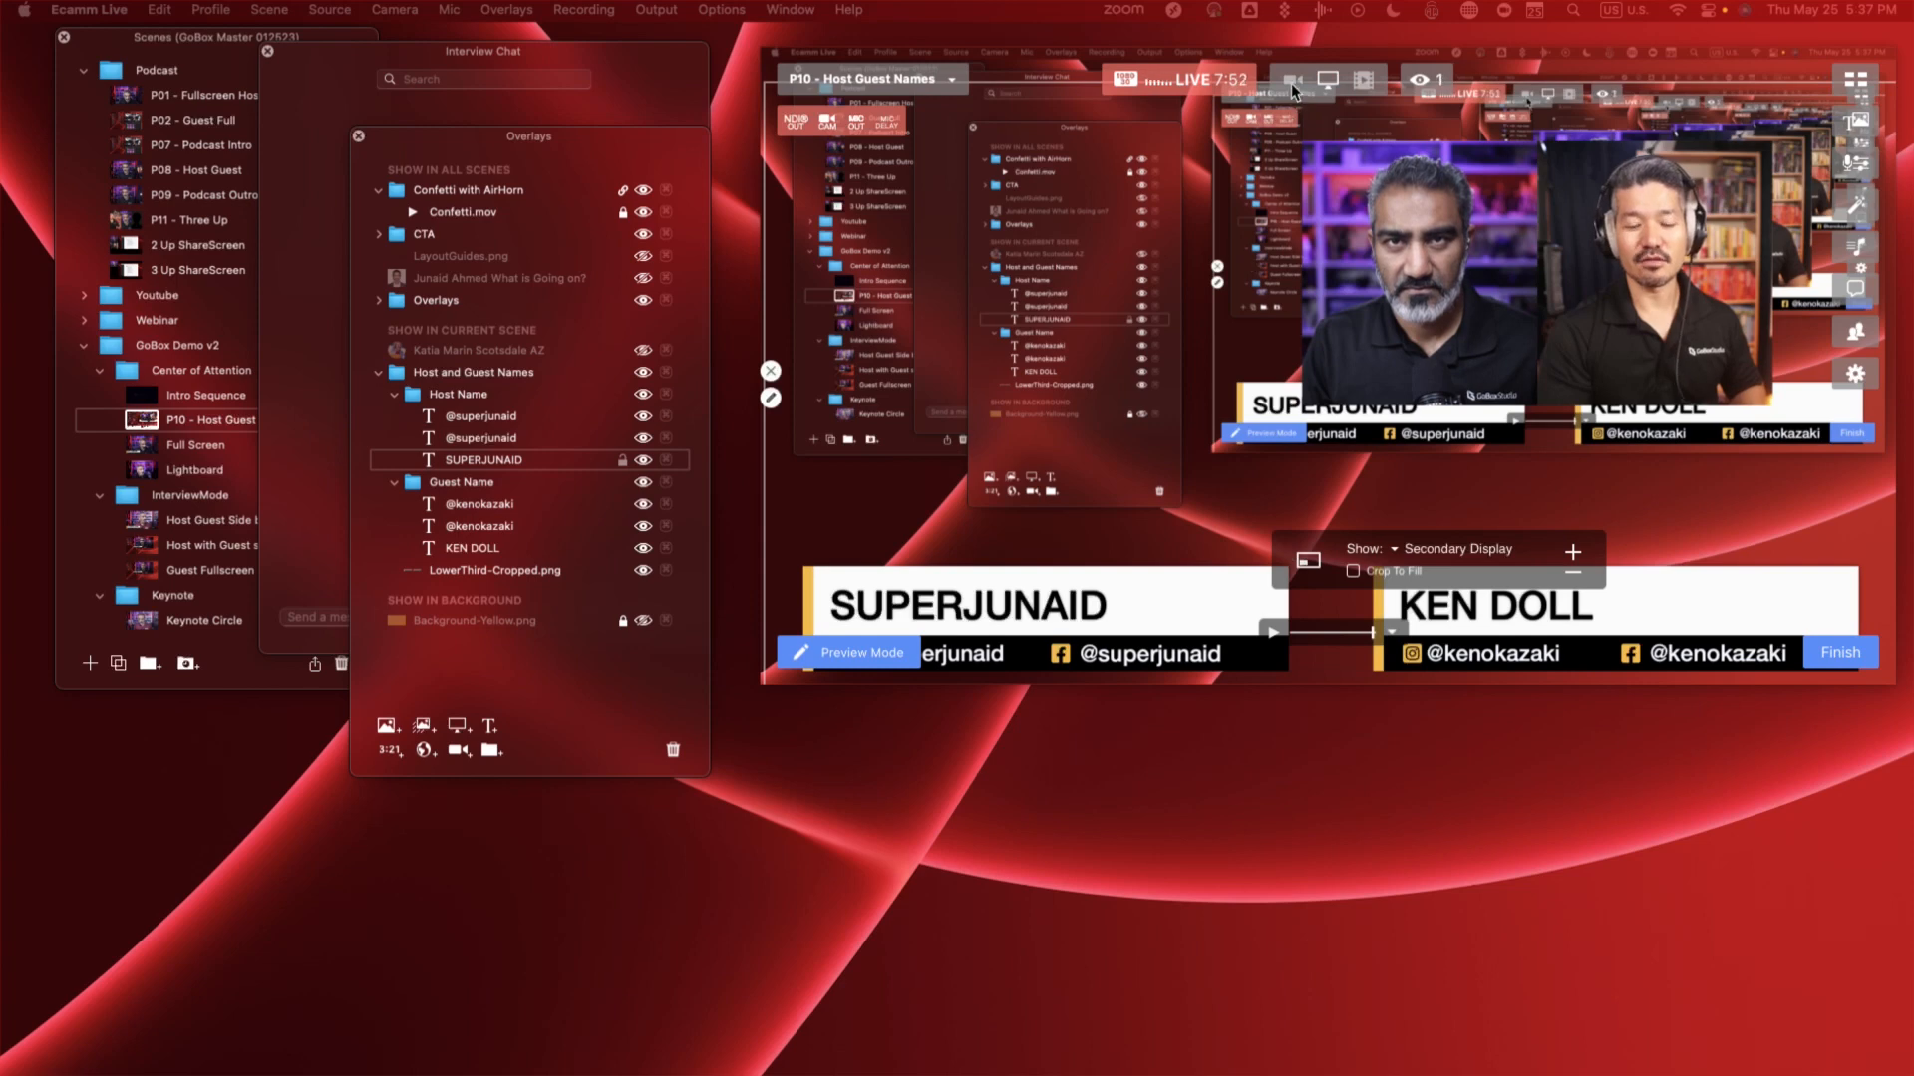
pyautogui.click(1294, 82)
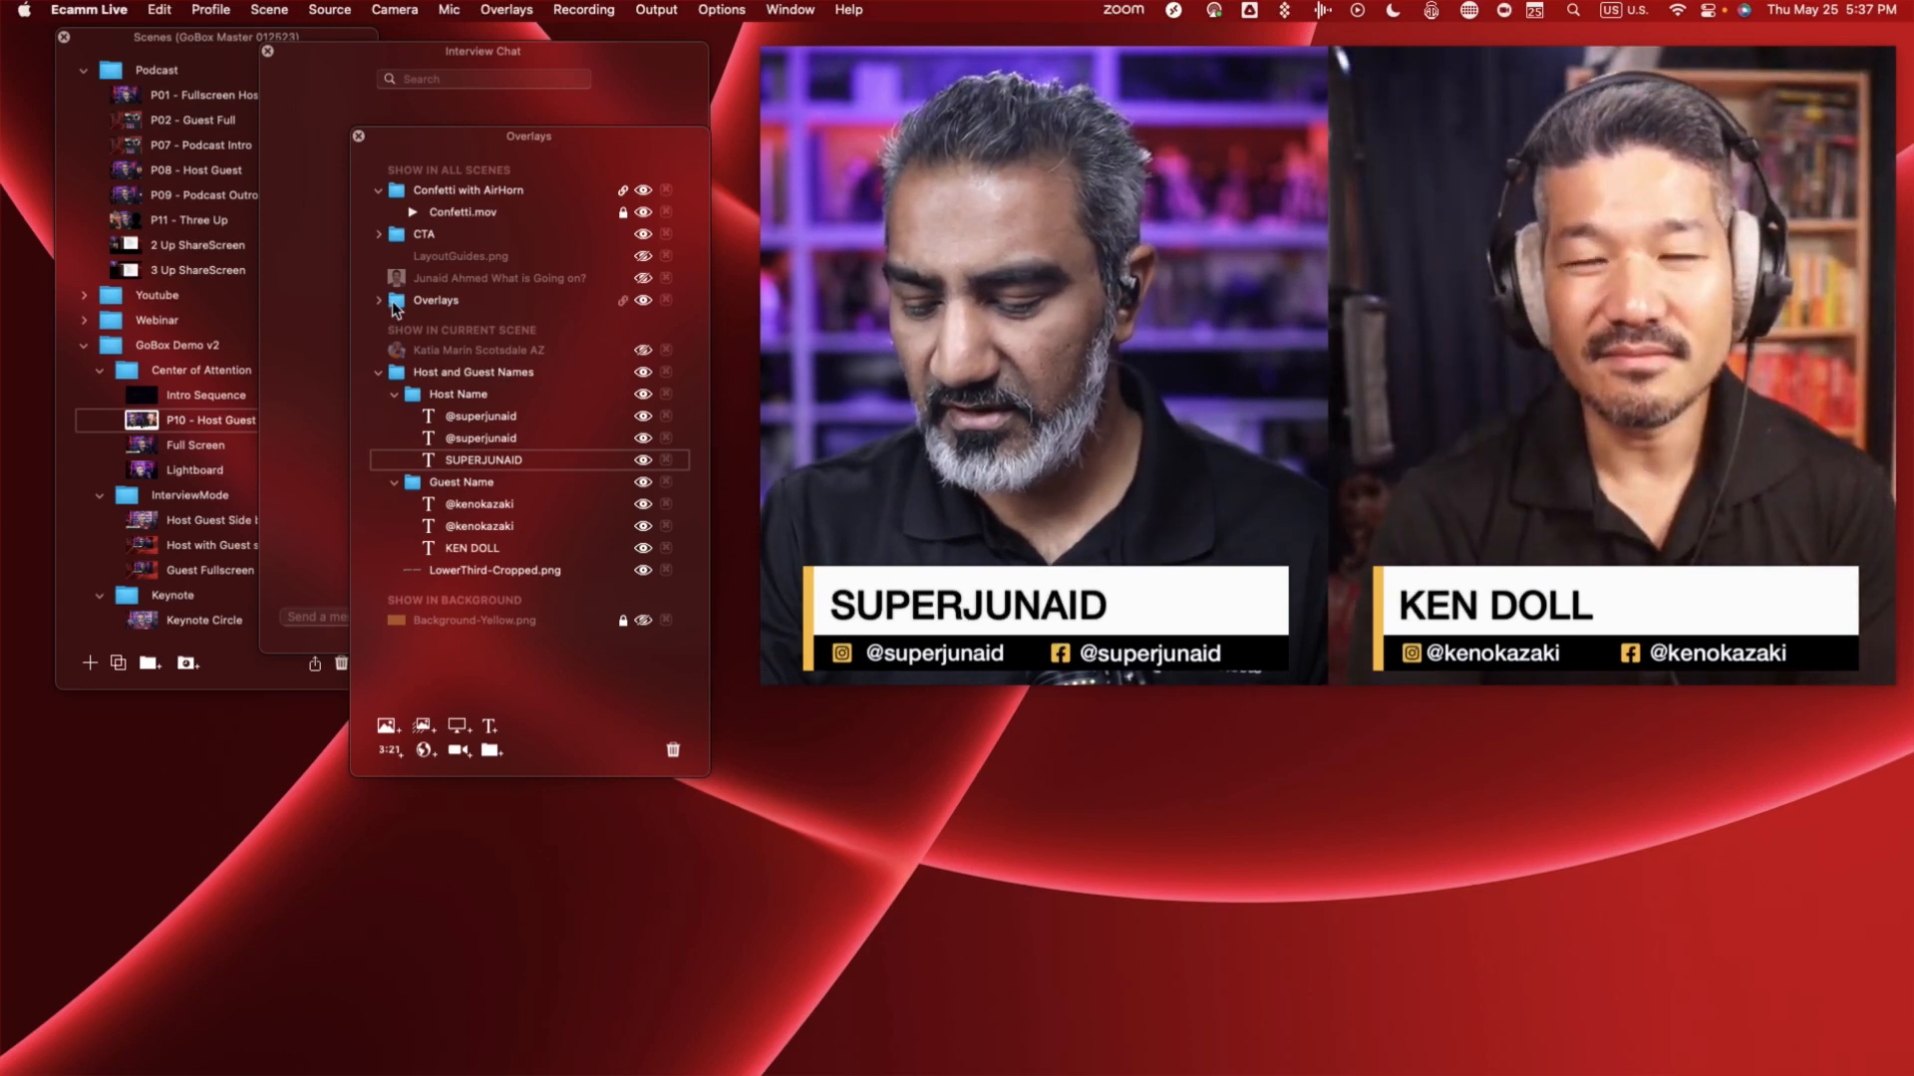
pyautogui.press('Down')
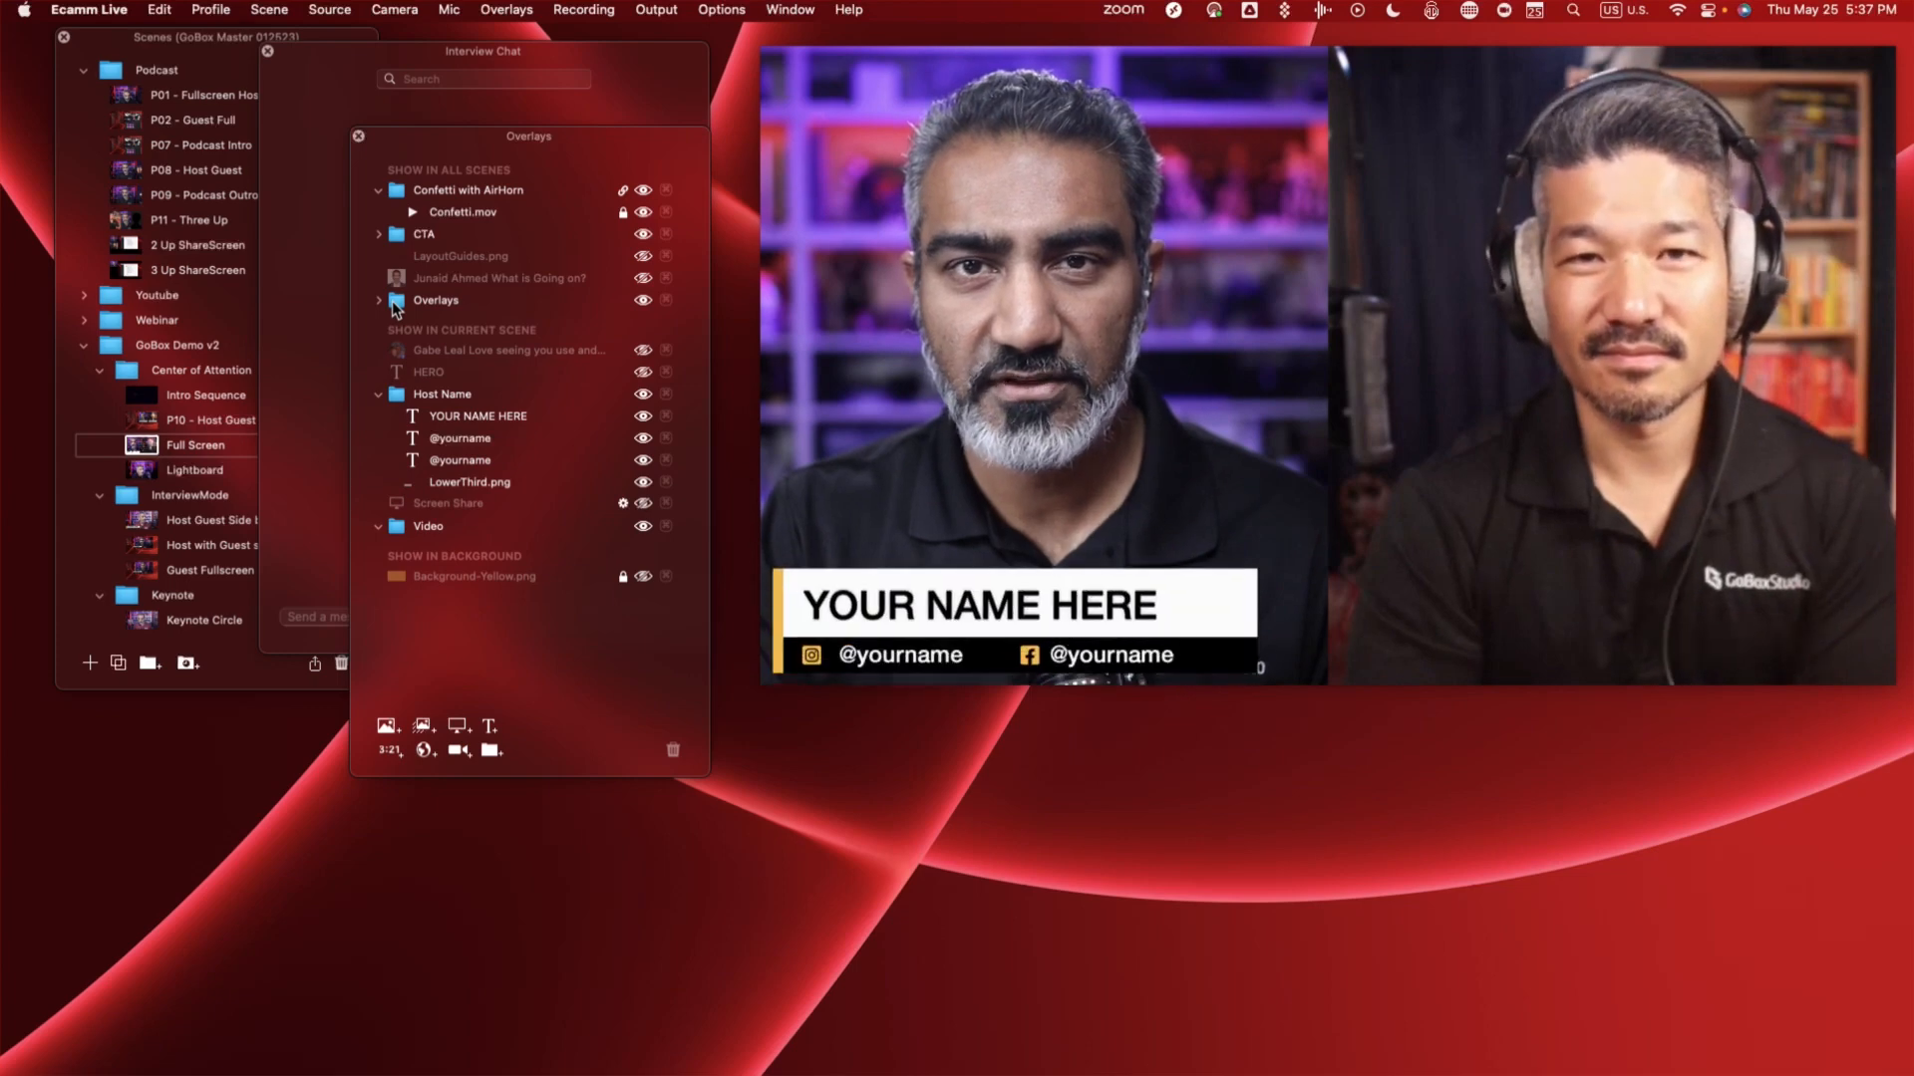
# - Choose the P01 - Fullscreen Host scene from the Podcast folder
pyautogui.moveTo(1362, 356)
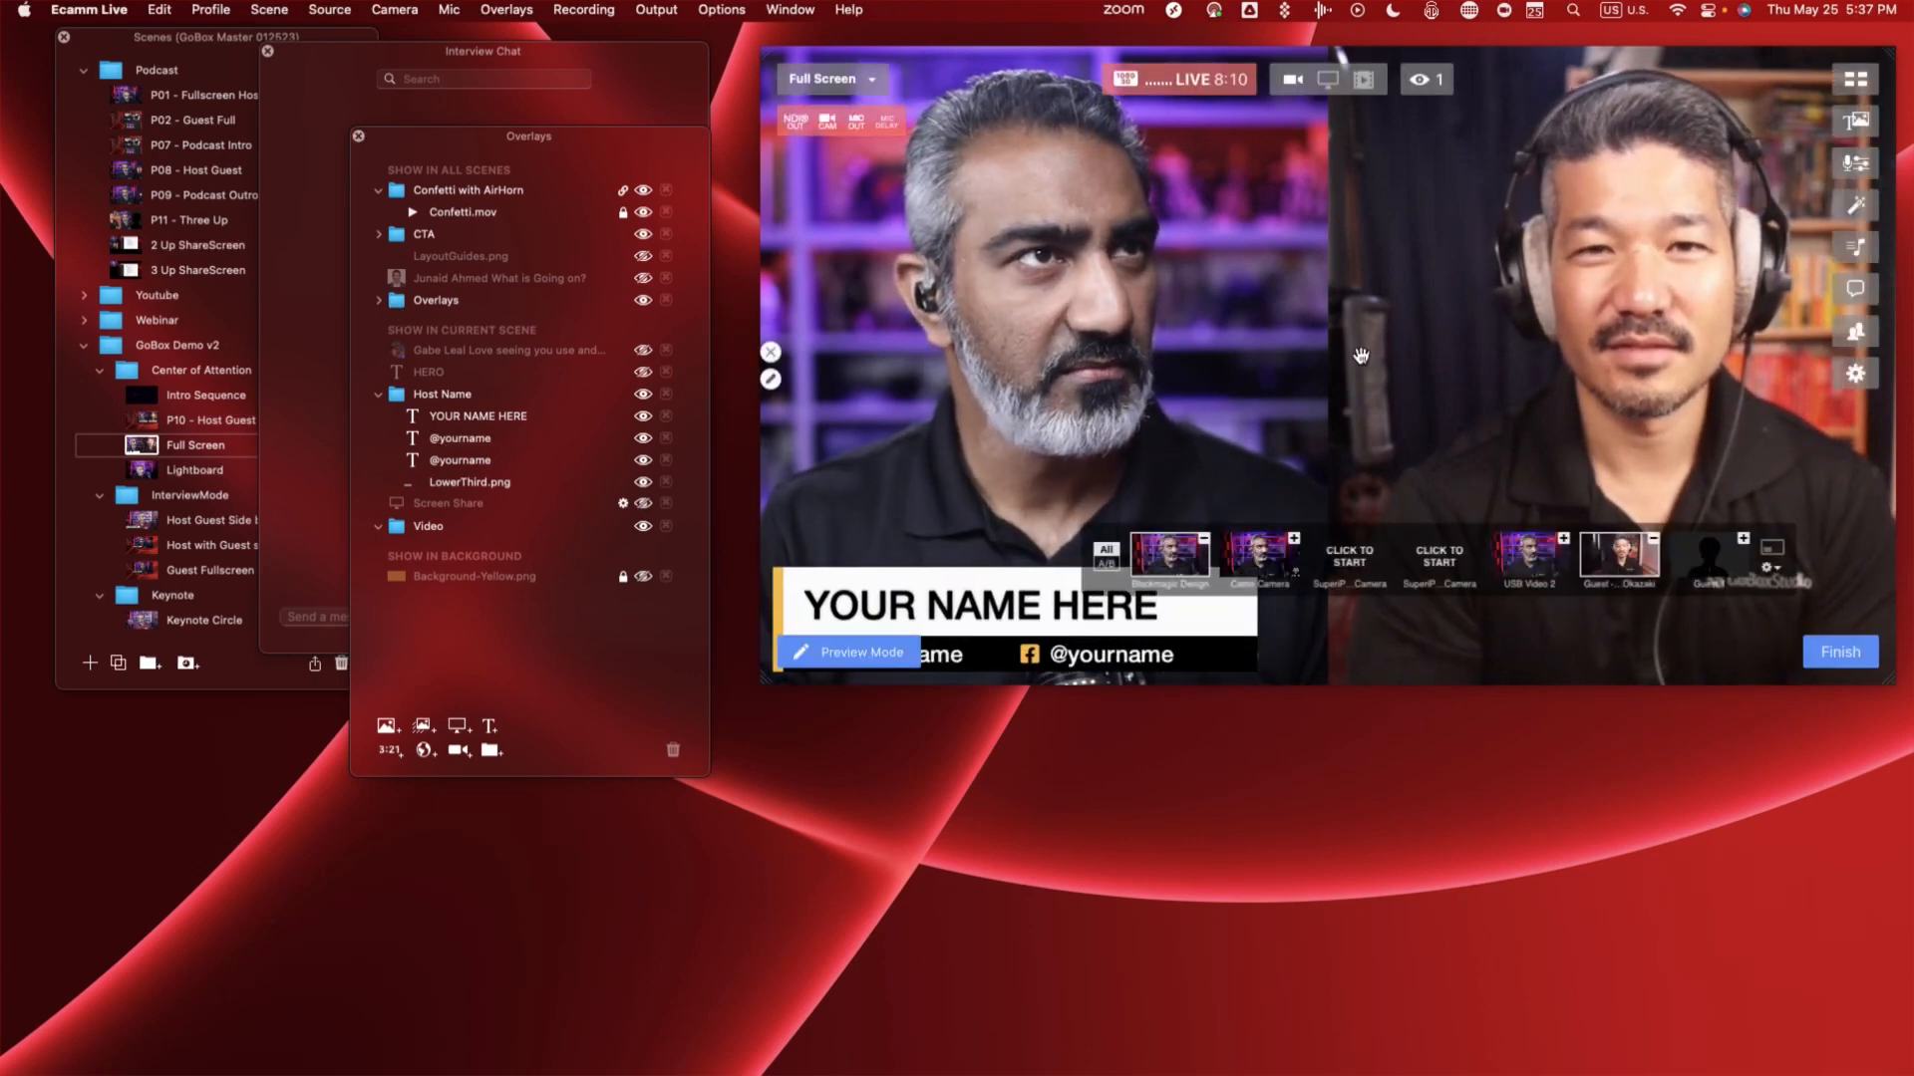
pyautogui.click(127, 97)
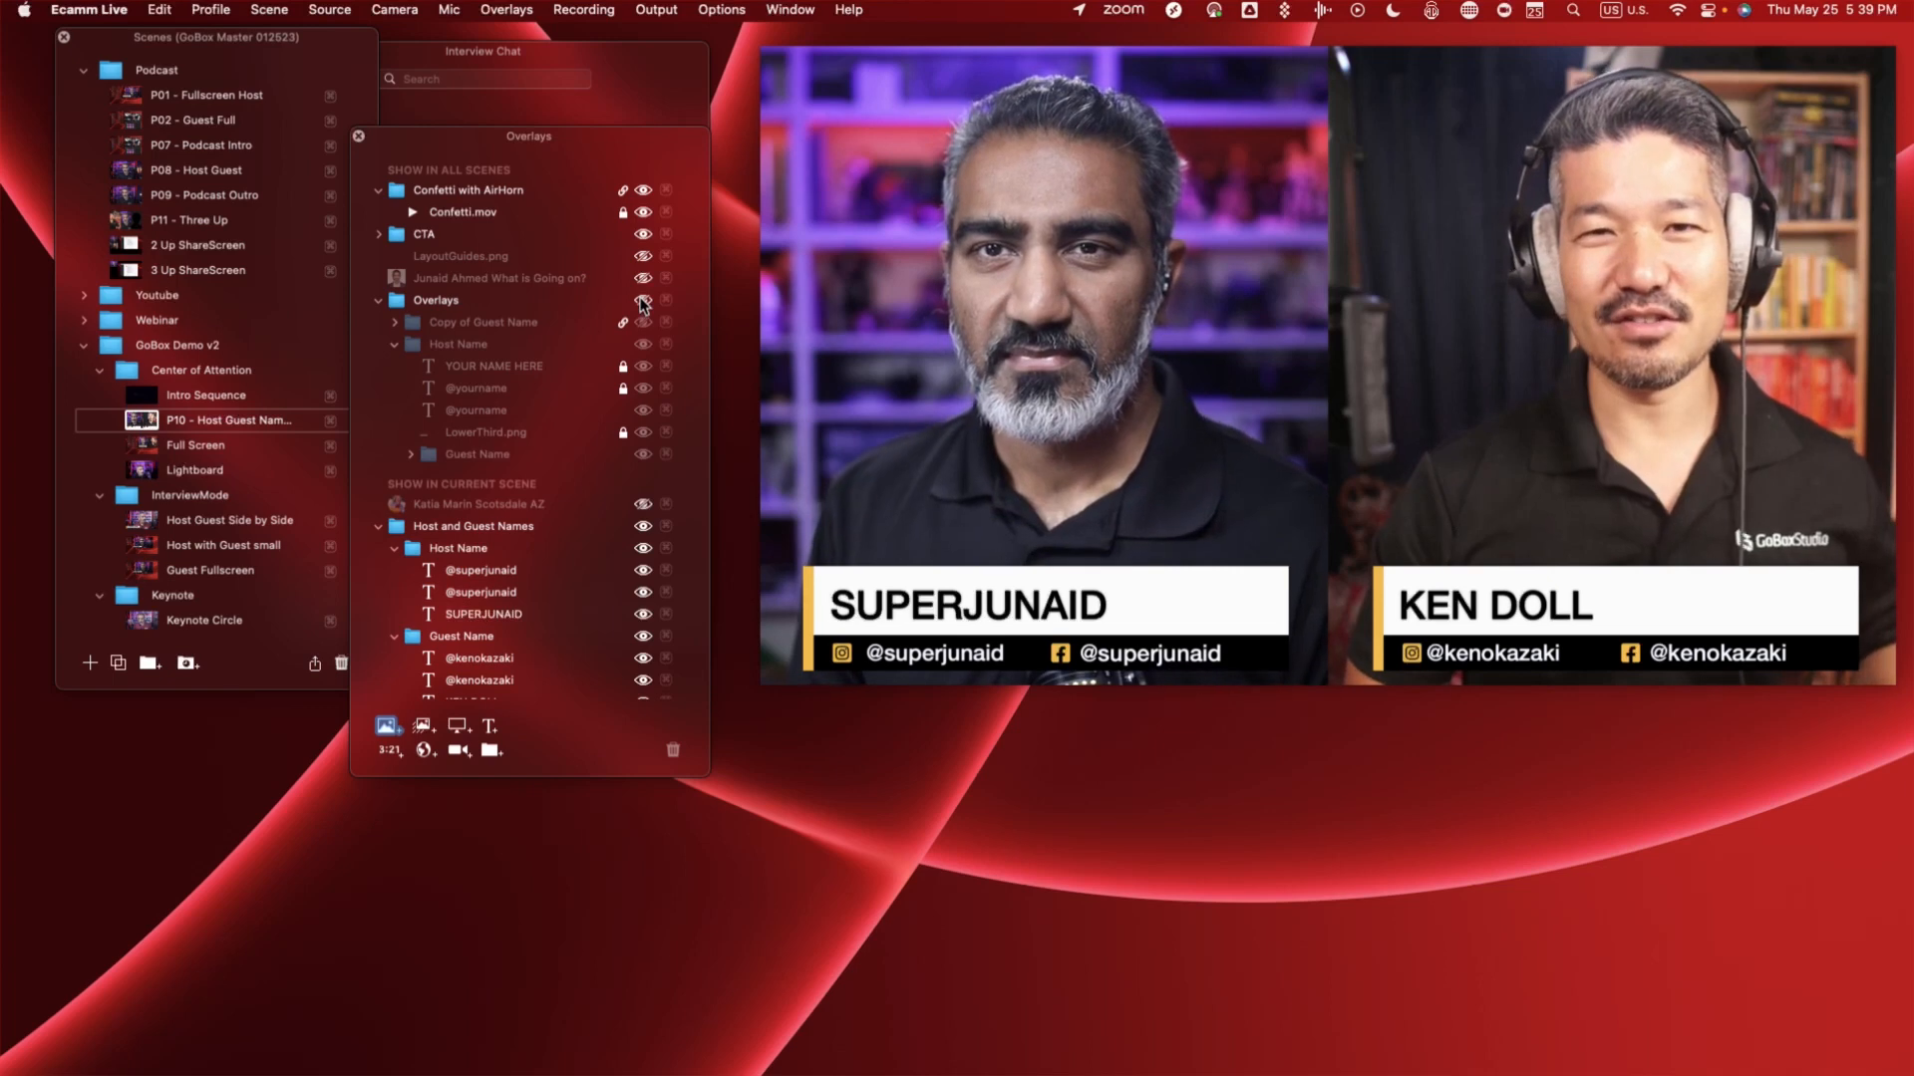
pyautogui.moveTo(1420, 398)
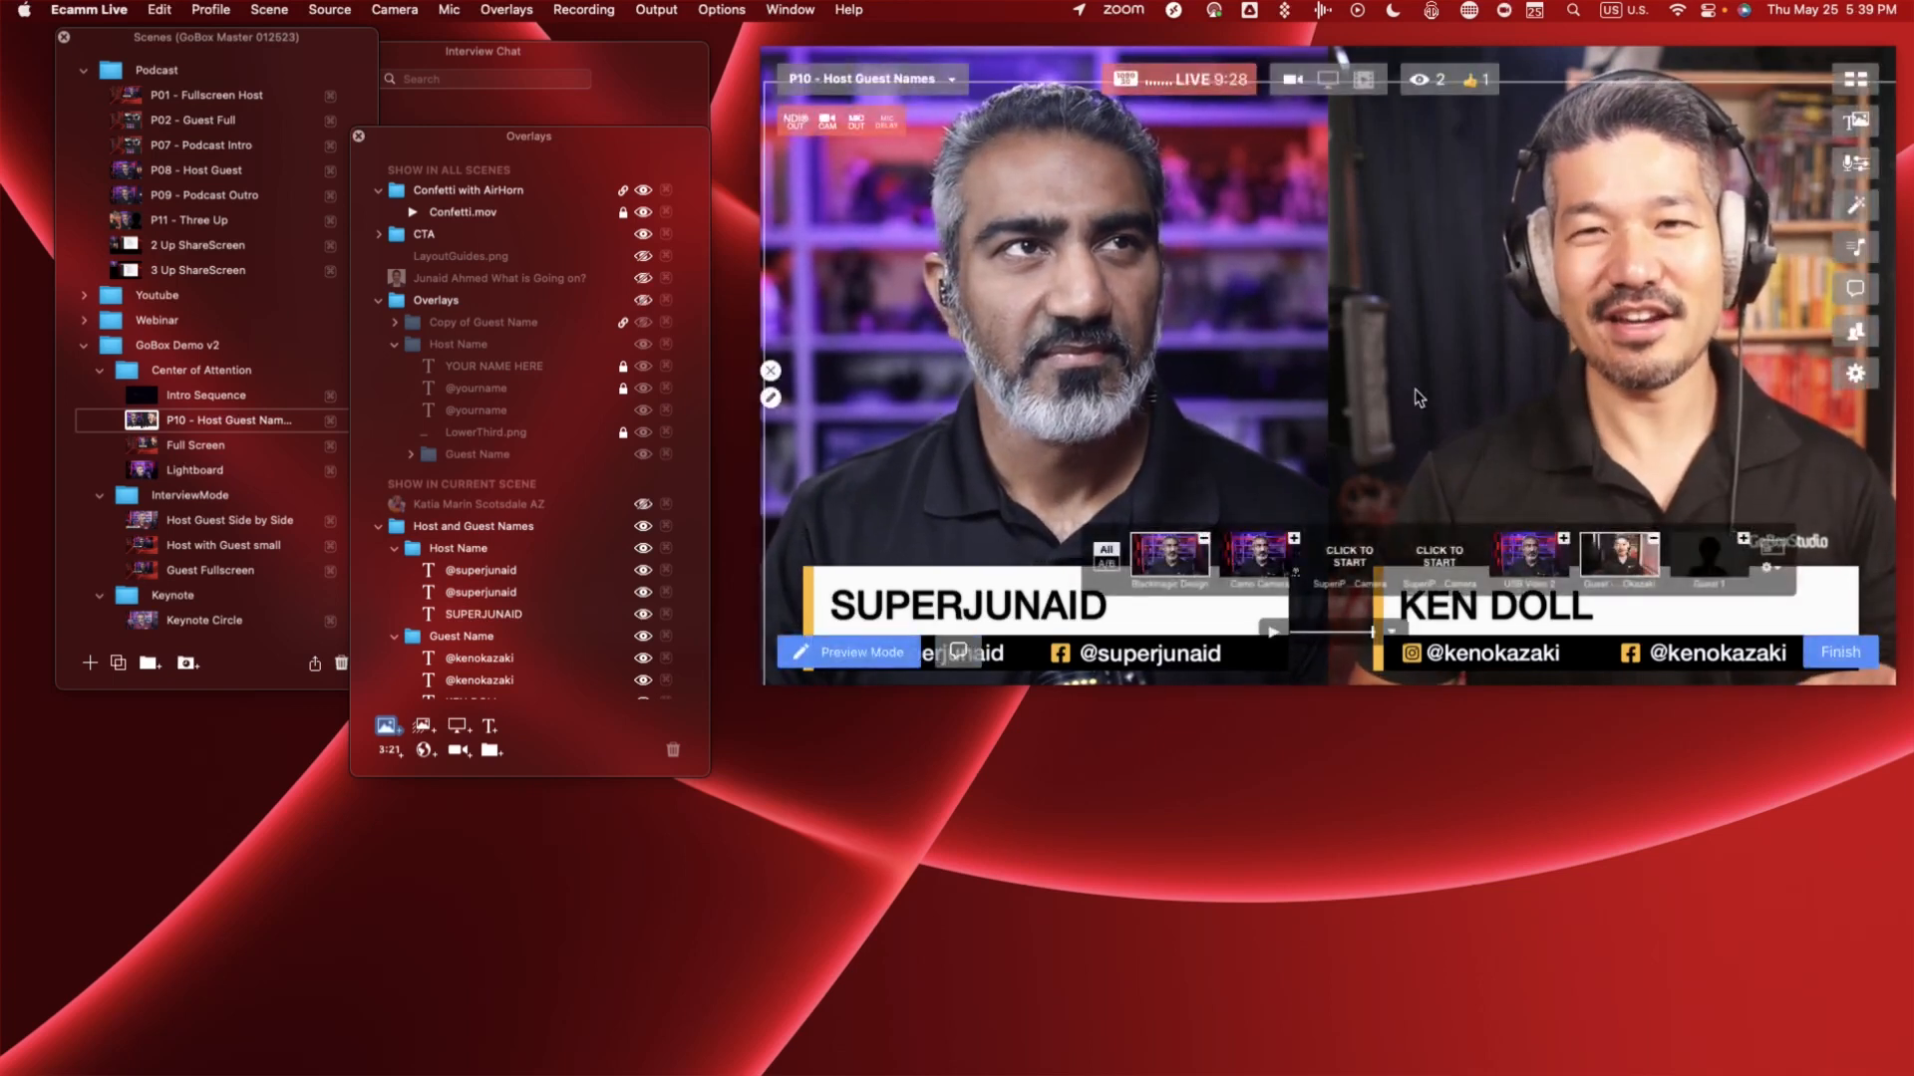